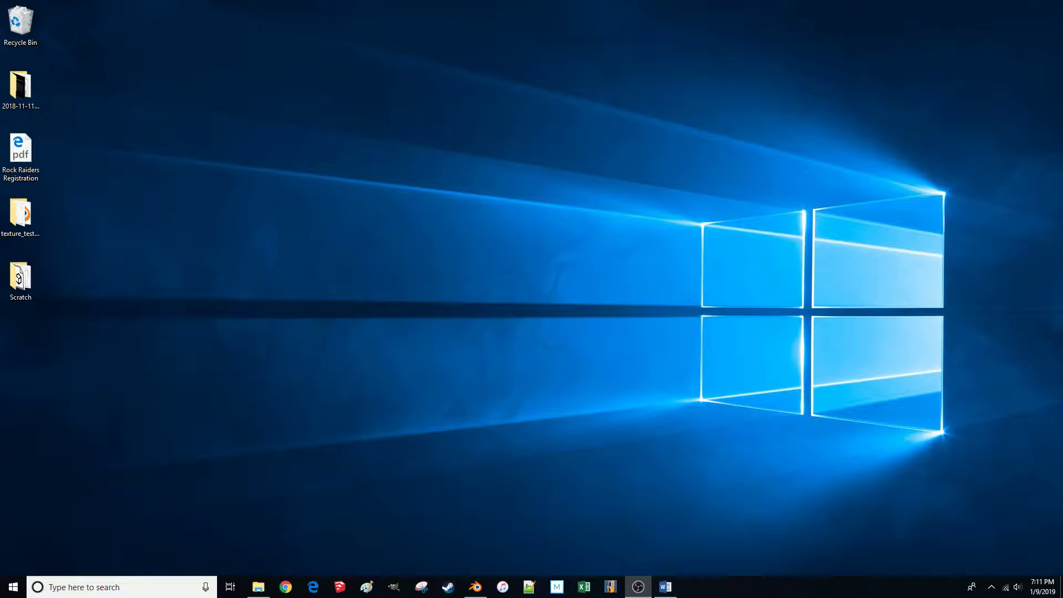
Bring the blank Document1 window to the front and show the Insert ribbon.
click(669, 589)
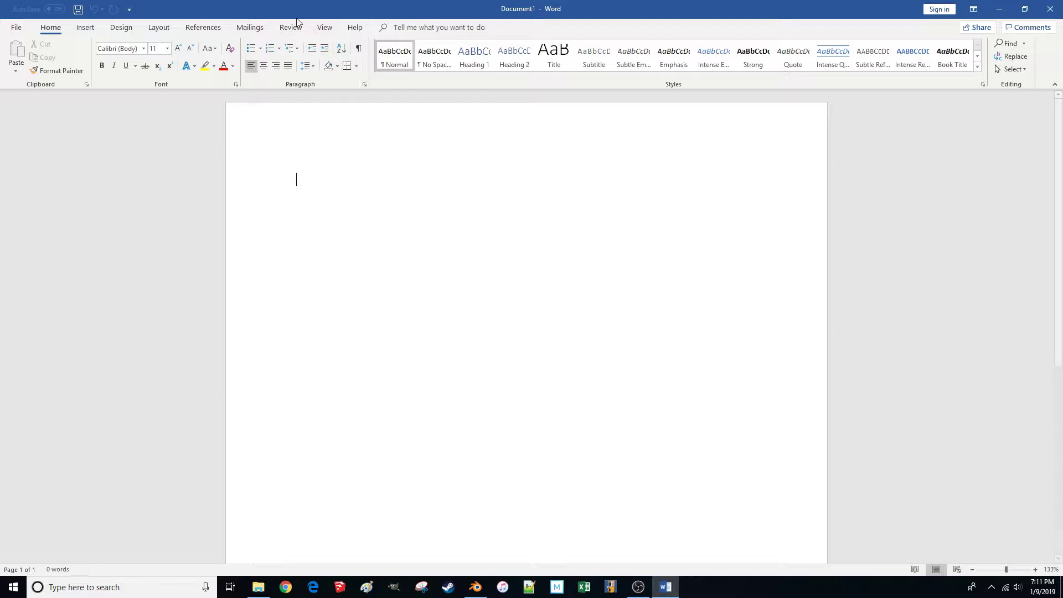
click(90, 31)
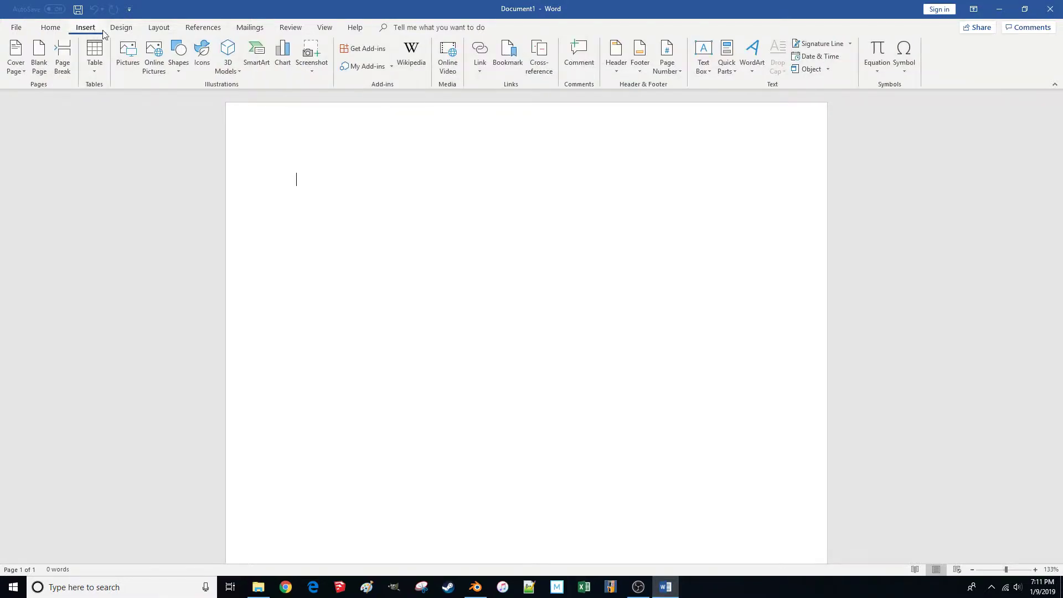
Insert the lion from the online Animals 3D model collection, sized 2.29" by 1.23".
click(231, 55)
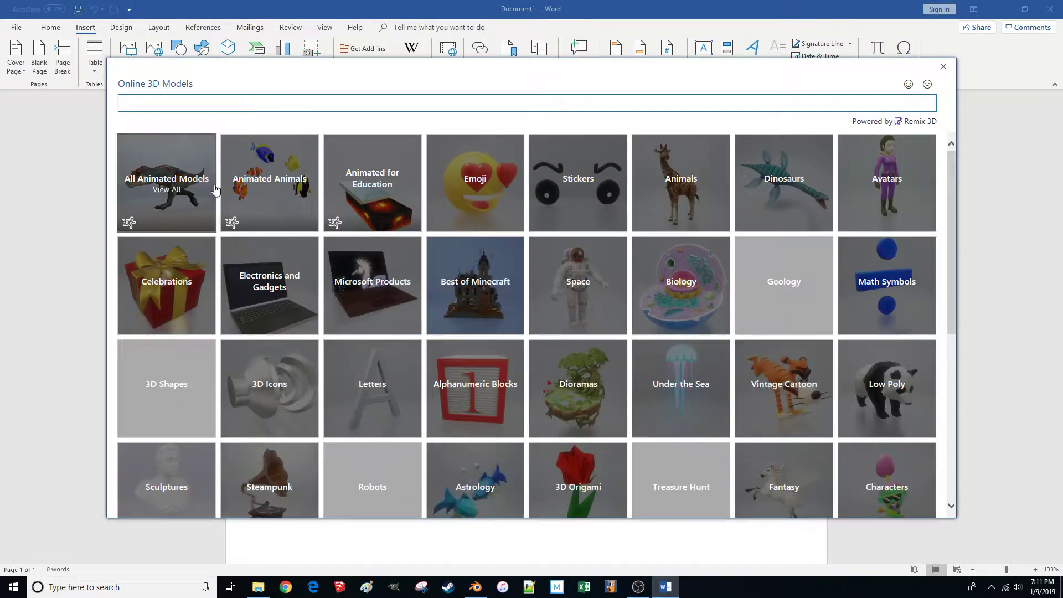
click(664, 185)
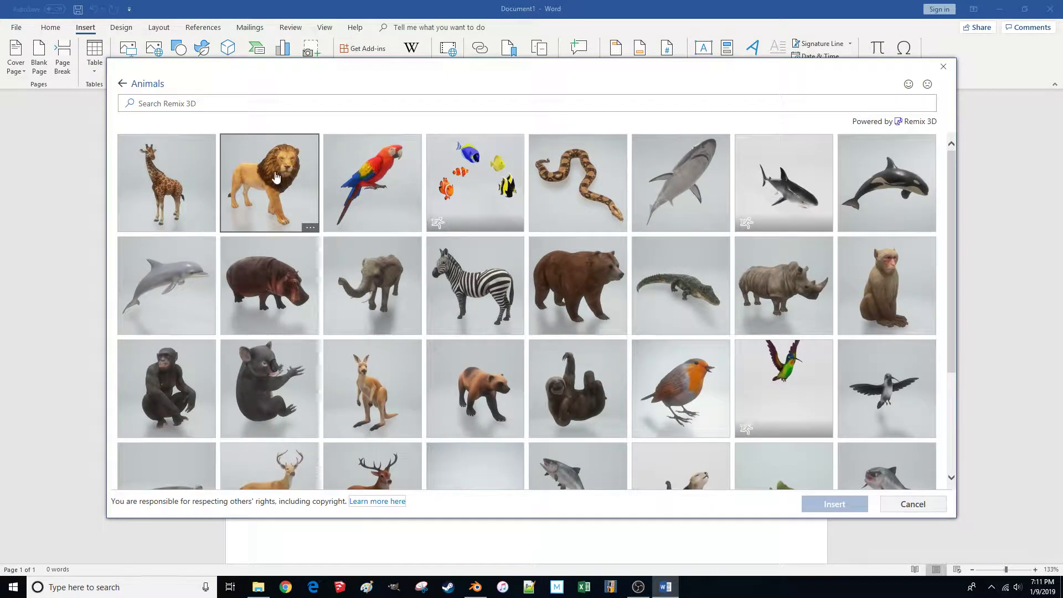
click(275, 188)
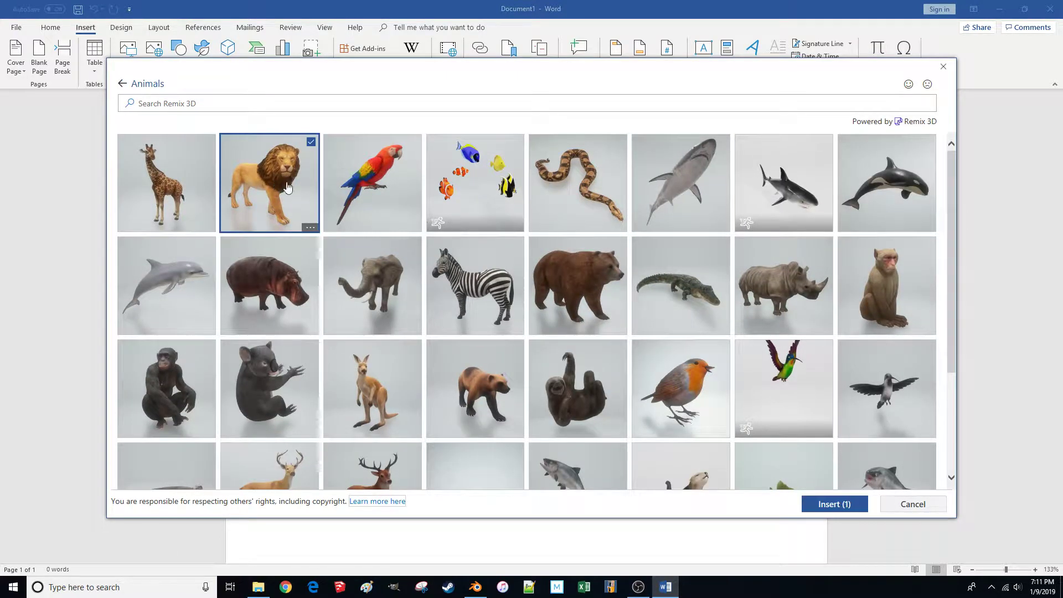
click(836, 504)
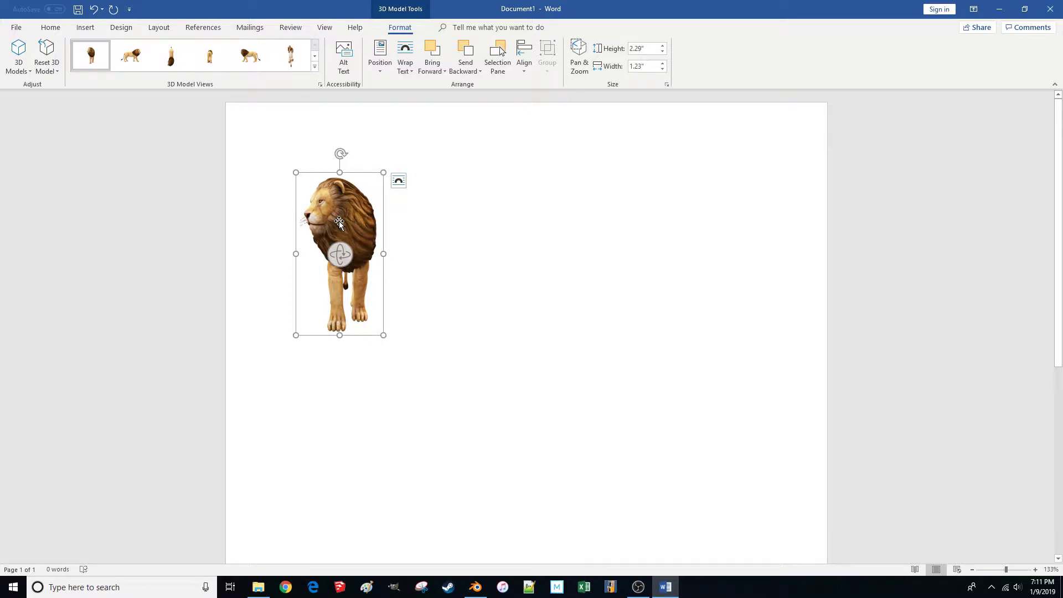
Move the lion toward the page centre and enlarge its frame to 3.1" high by 3.97" wide.
drag(339, 221, 479, 258)
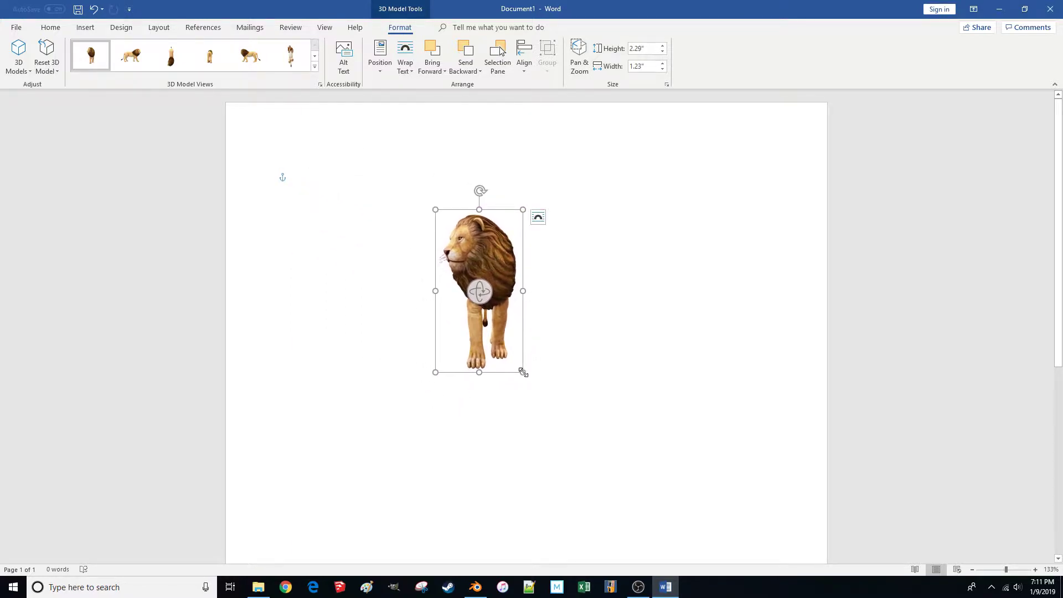
drag(523, 372, 552, 392)
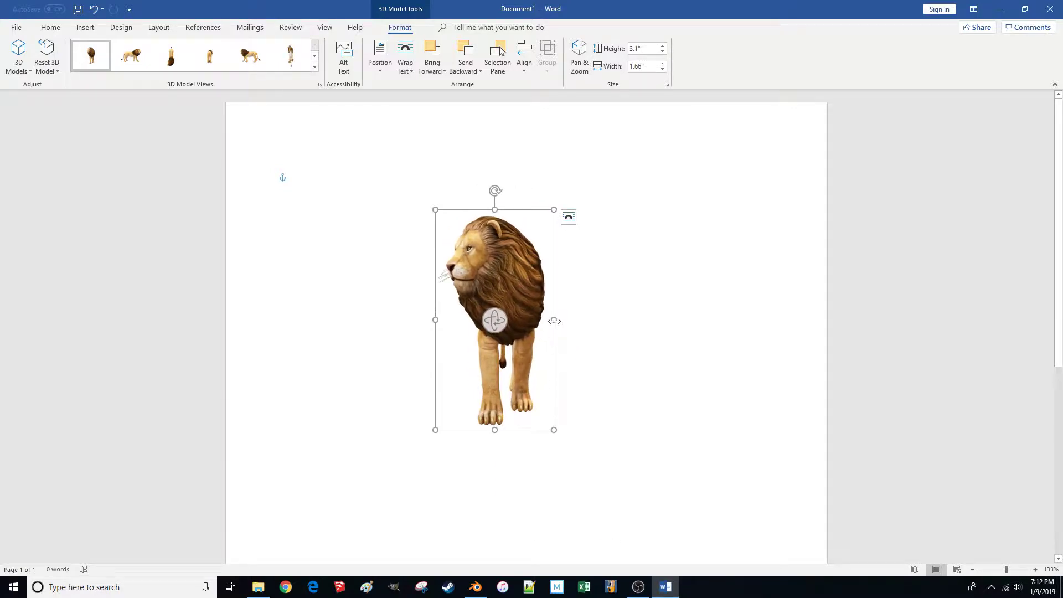
drag(553, 318, 657, 331)
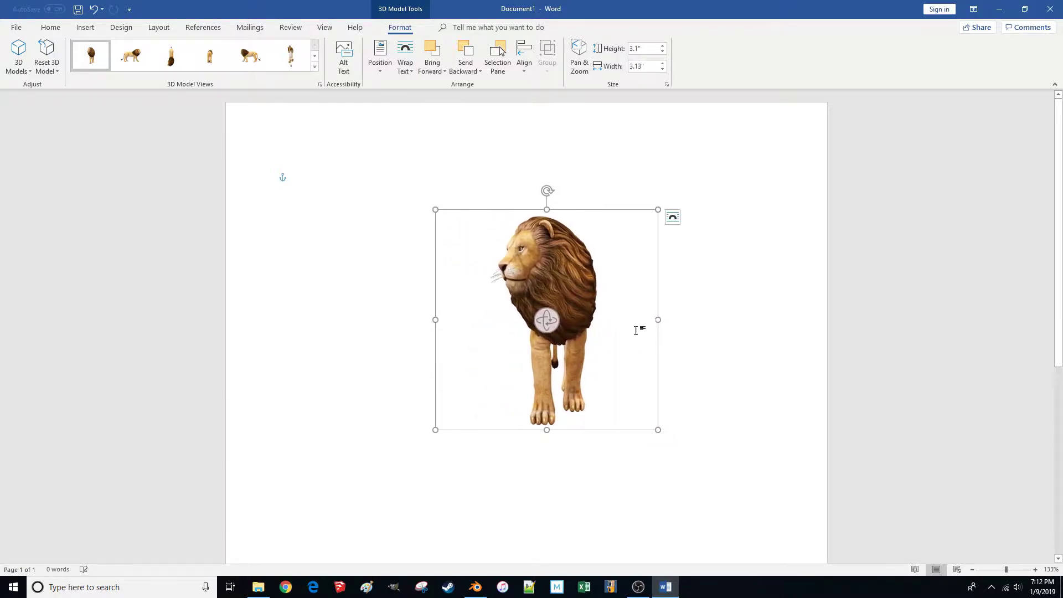
drag(433, 320, 376, 320)
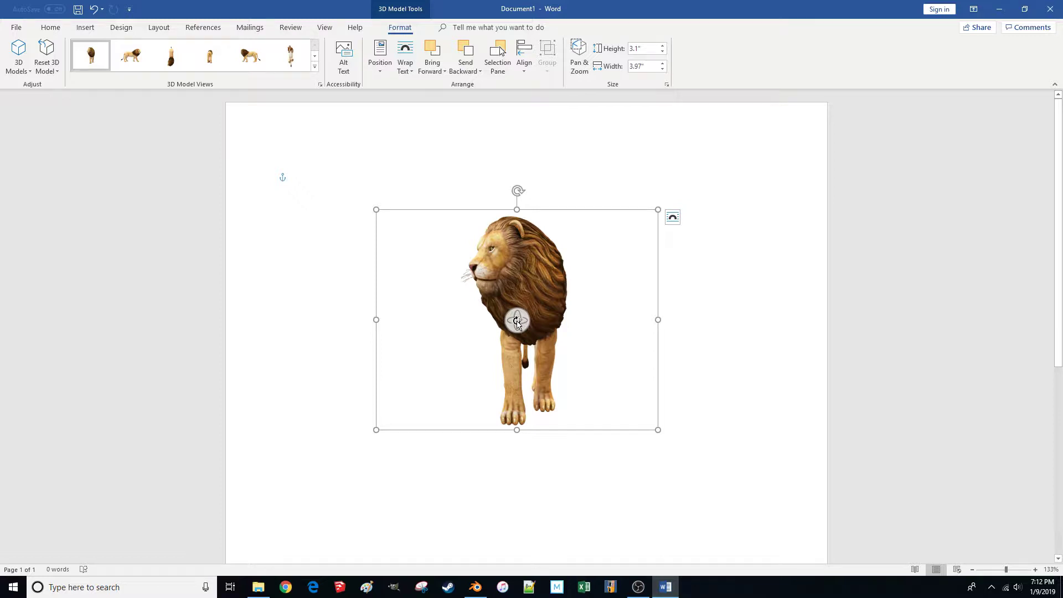
Rotate the lion to a three-quarter view, then turn it to show its side profile.
drag(517, 324, 3, 313)
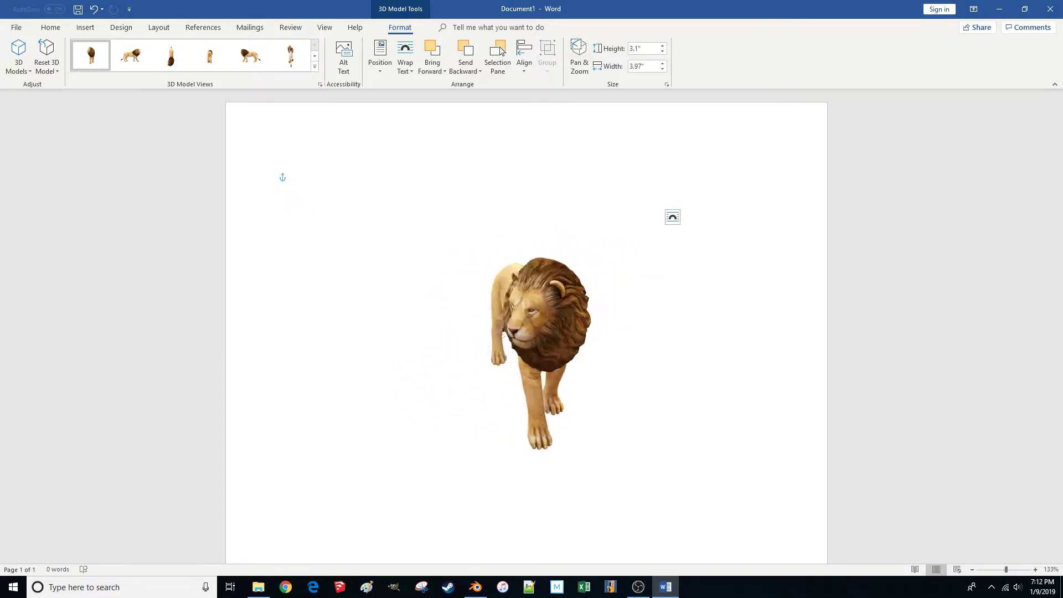
click(554, 342)
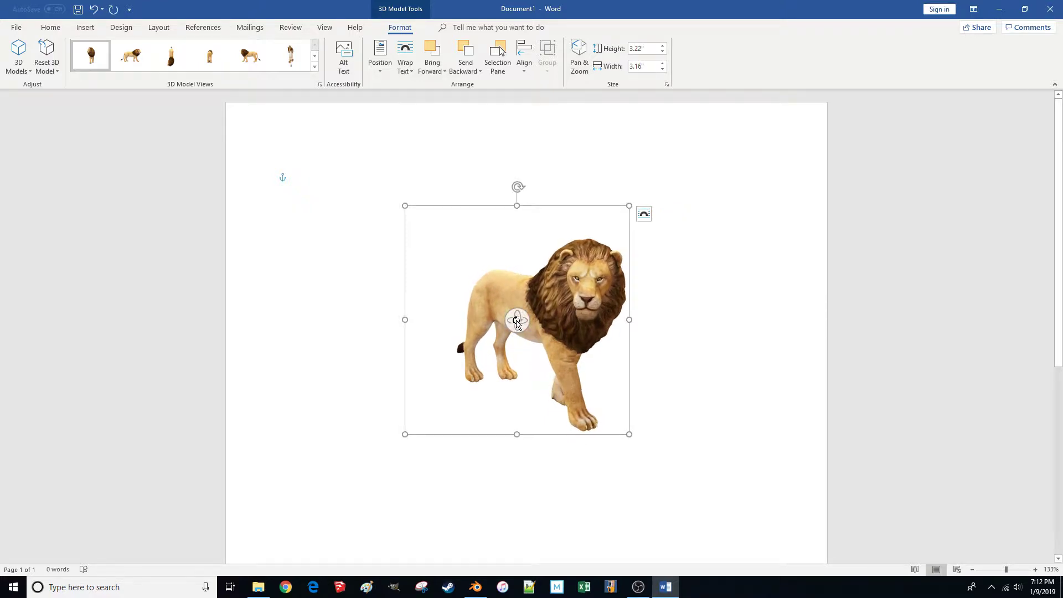
drag(516, 321, 562, 310)
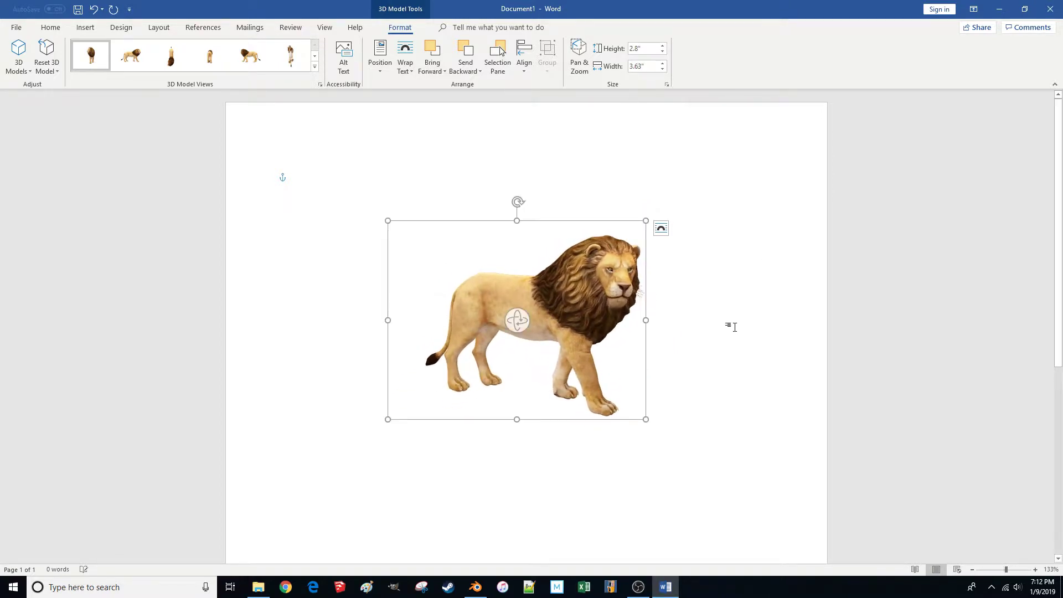
click(731, 325)
scroll(615, 277, down, 3)
scroll(456, 399, up, 3)
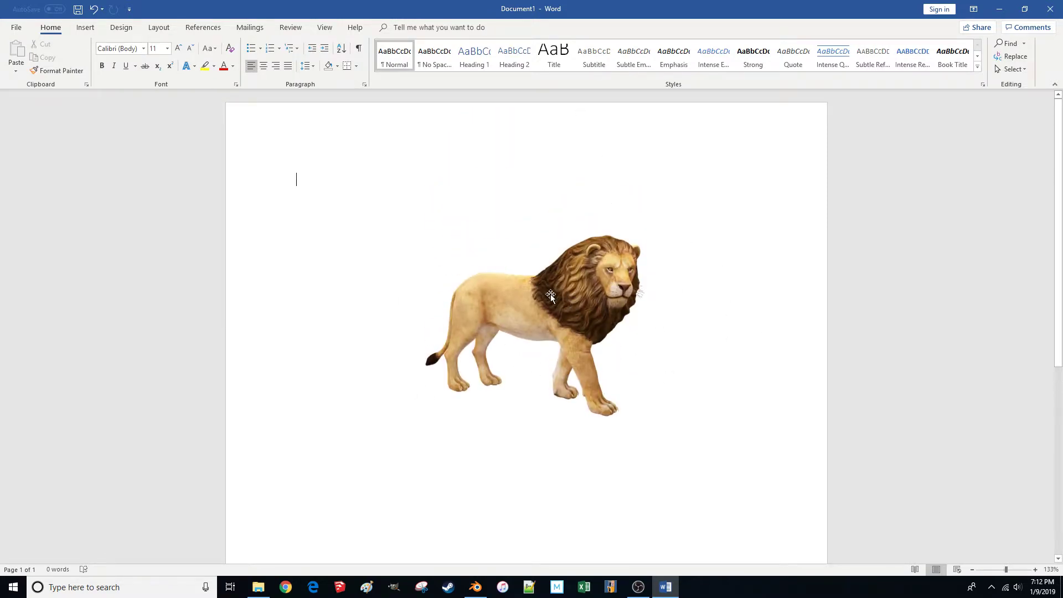
Turn the lion to a front-facing three-quarter pose (3.22" by 3.07") and shift it slightly left.
click(518, 322)
drag(519, 324, 460, 354)
click(738, 322)
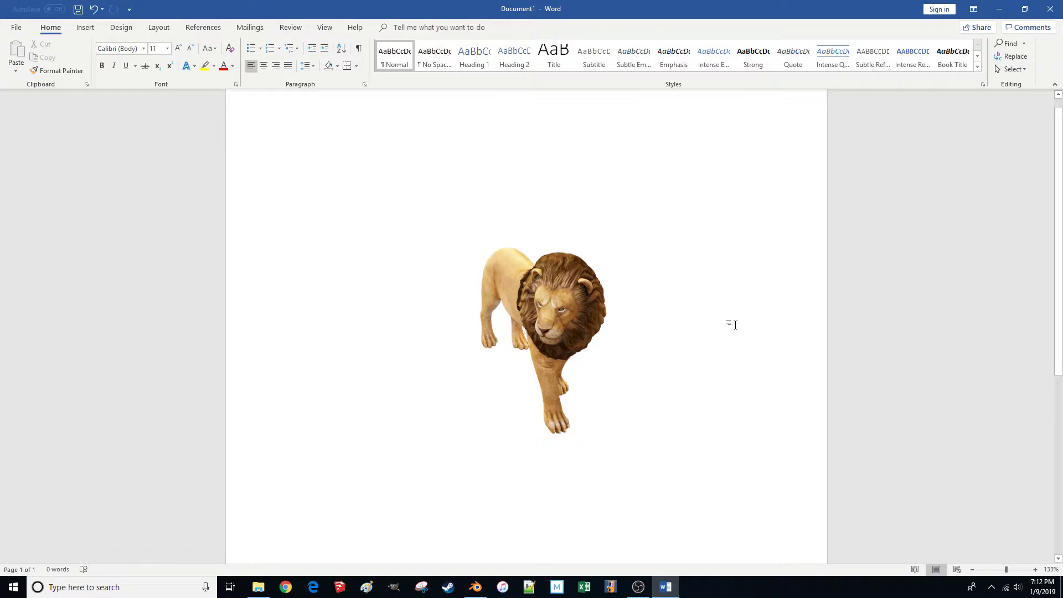
scroll(609, 277, down, 2)
click(576, 258)
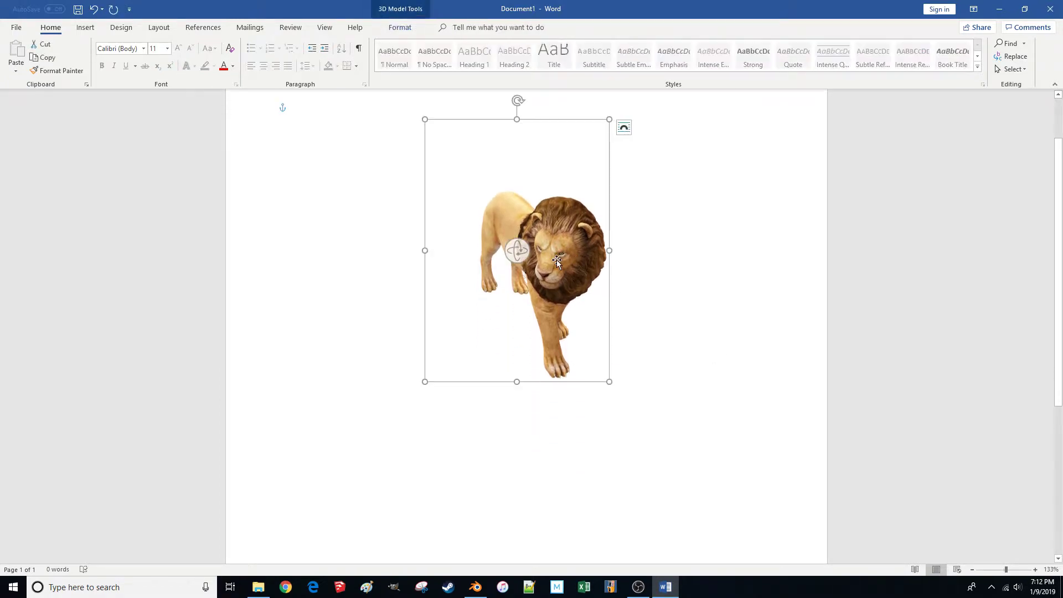
drag(521, 250, 560, 227)
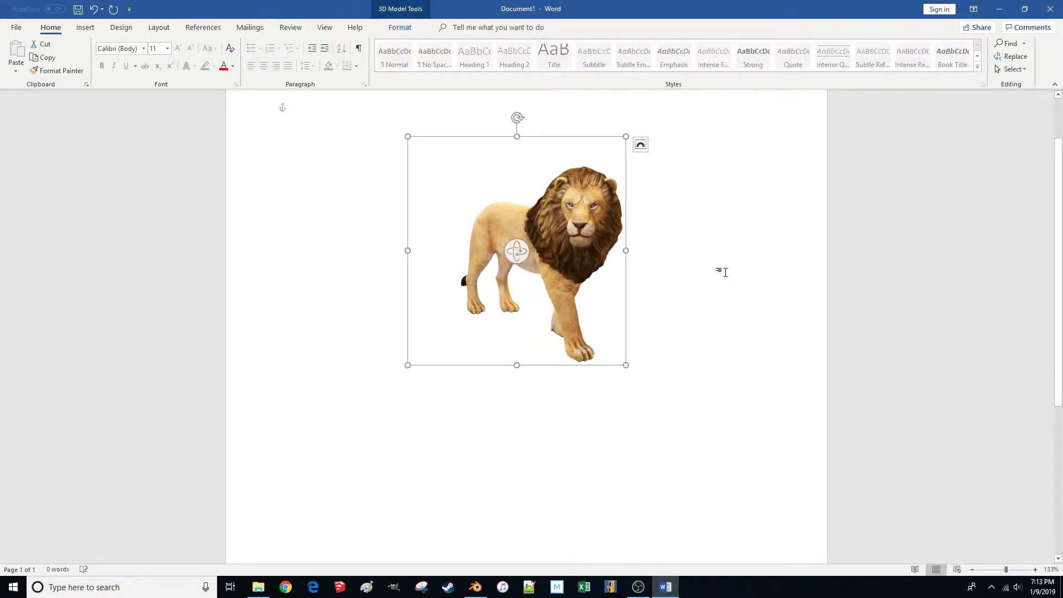
scroll(718, 270, up, 2)
drag(568, 301, 507, 303)
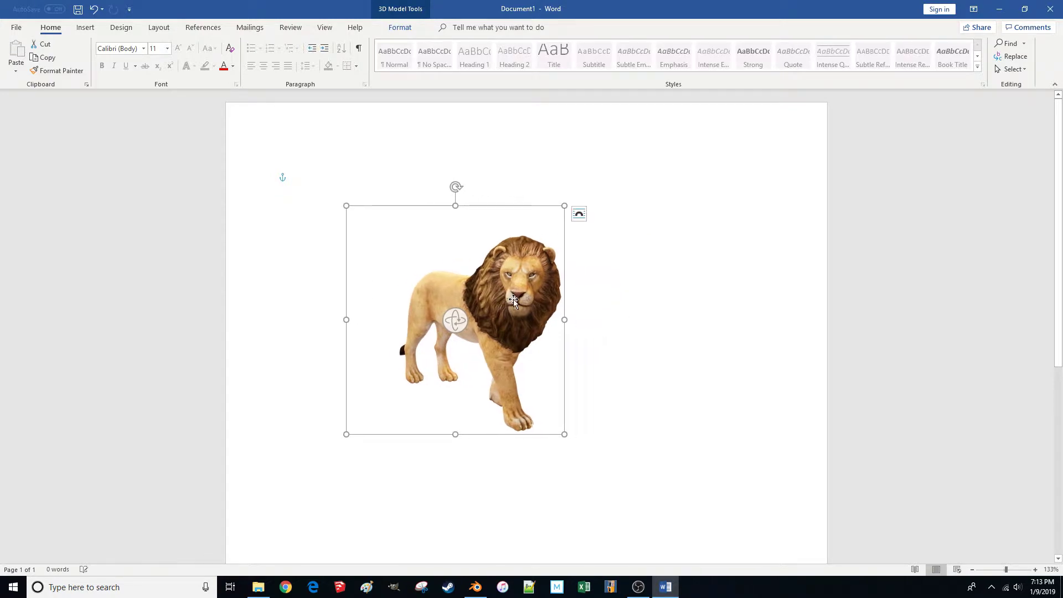
click(426, 30)
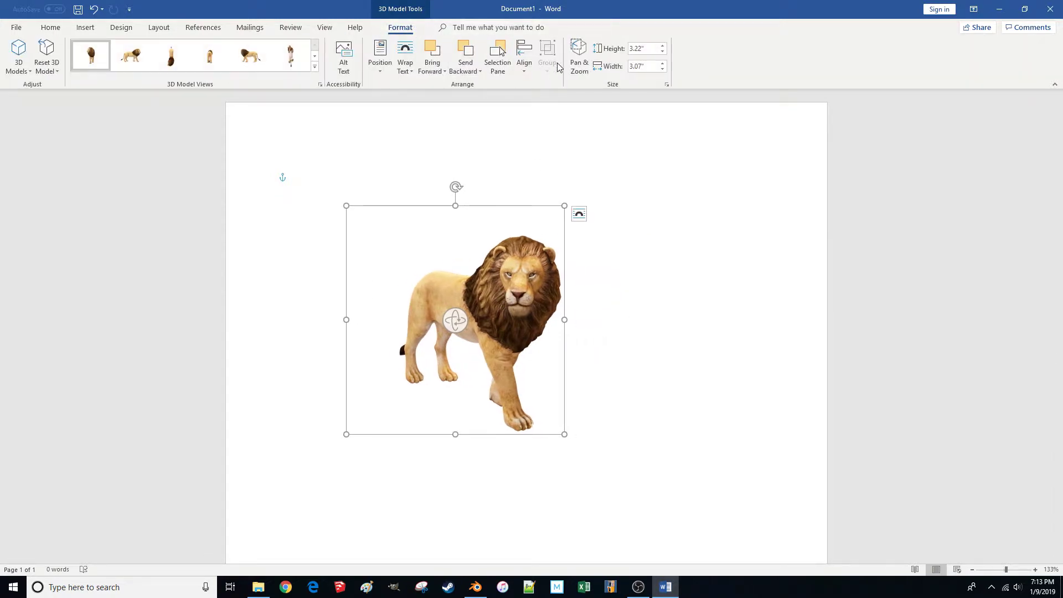
Use Pan & Zoom to close in on the lion's eye and shrink the frame to roughly half size.
click(583, 46)
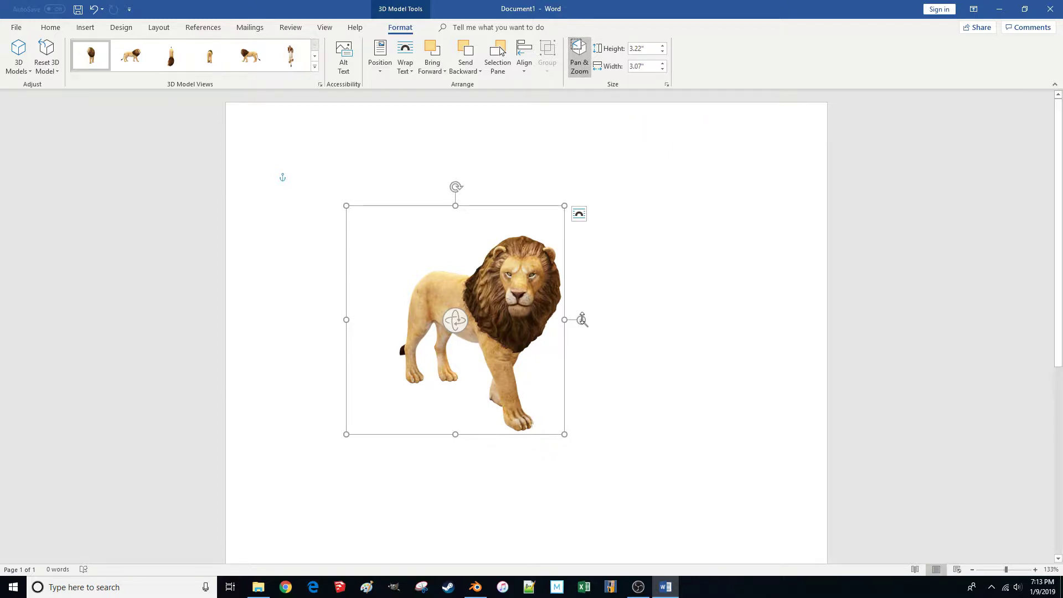
drag(582, 319, 813, 199)
drag(536, 264, 360, 411)
drag(582, 322, 748, 264)
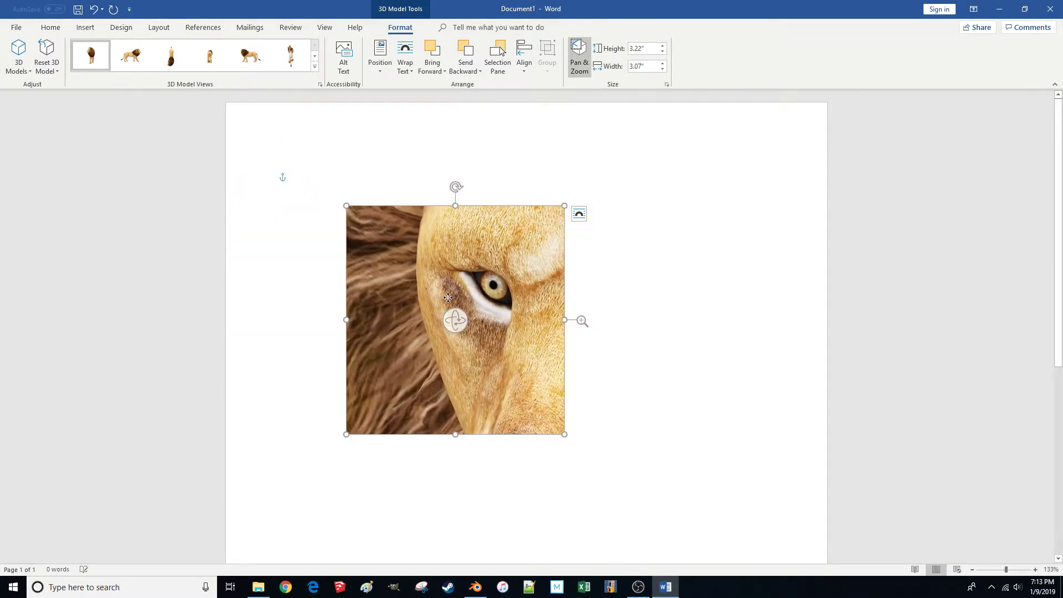
drag(475, 257, 464, 278)
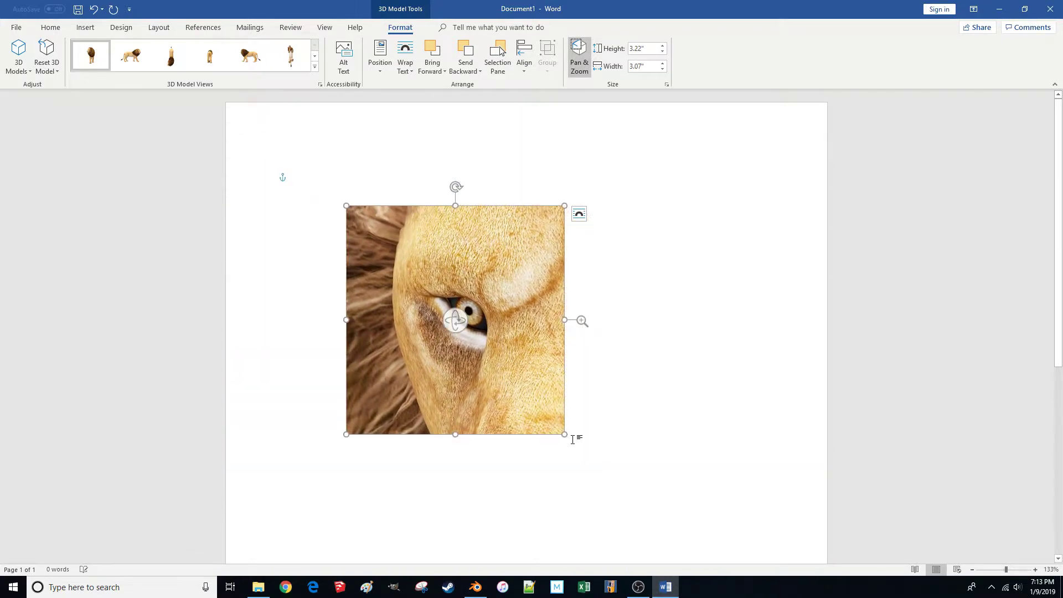
drag(566, 435, 457, 316)
click(527, 262)
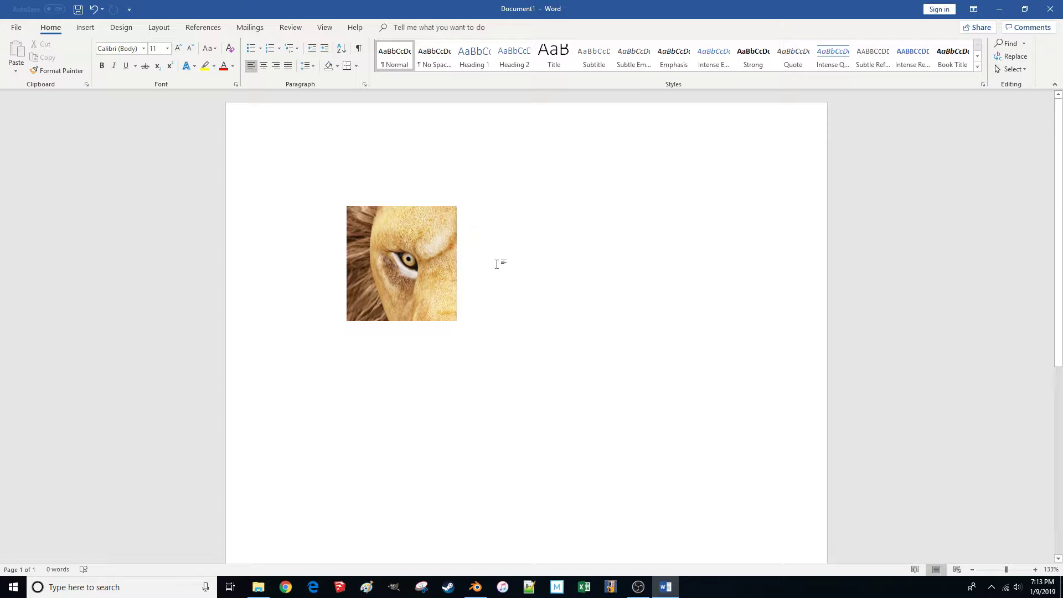
Type the caption '<- Hey take a look at this, that's pretty neat!' and move the lion beside it.
text(<)
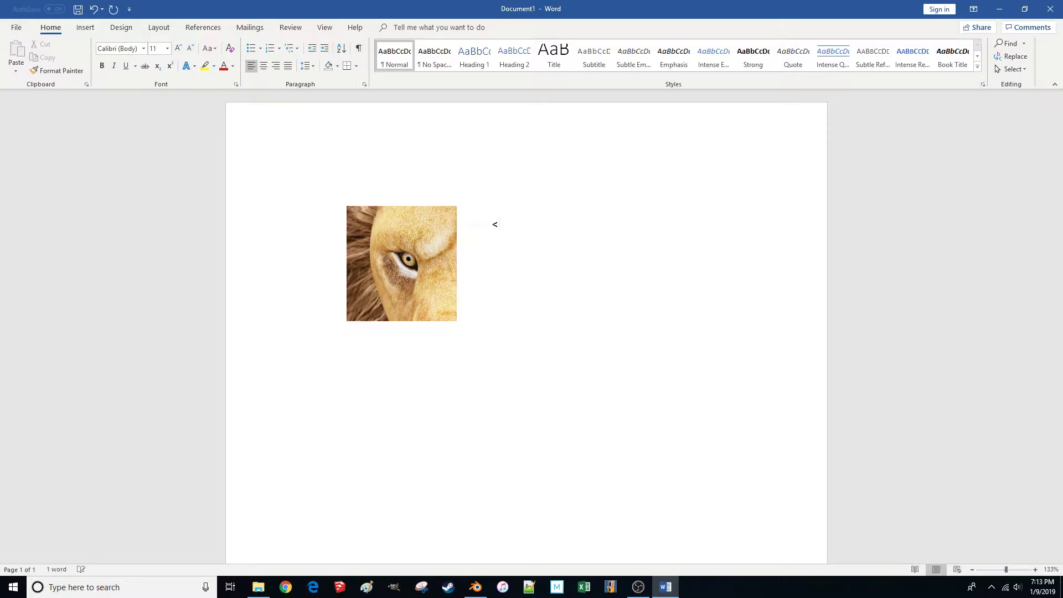
text(- Hey take a look at this, that's)
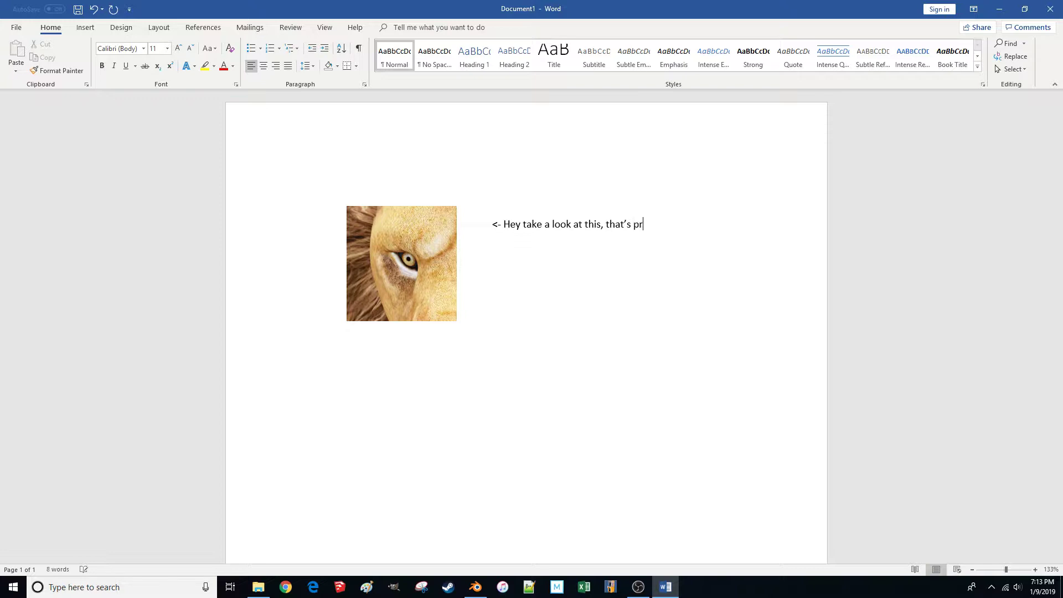
text( pretty neat!)
drag(379, 278, 403, 267)
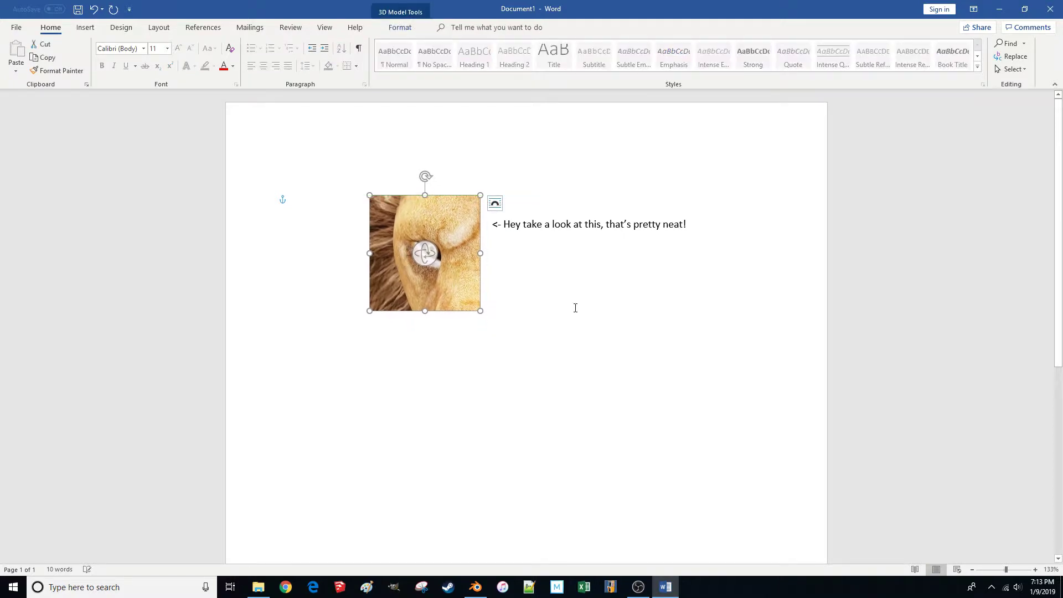
click(609, 323)
Paste a copy of the lion eye model below the original and start the caption '<- But his feet are even cooler!'.
scroll(543, 303, down, 1)
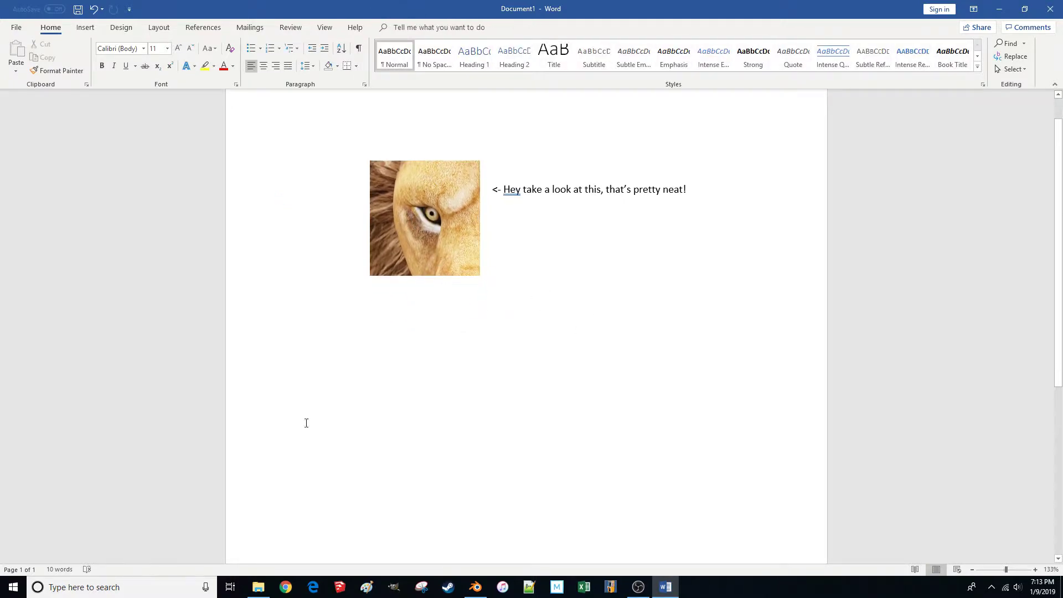
click(416, 227)
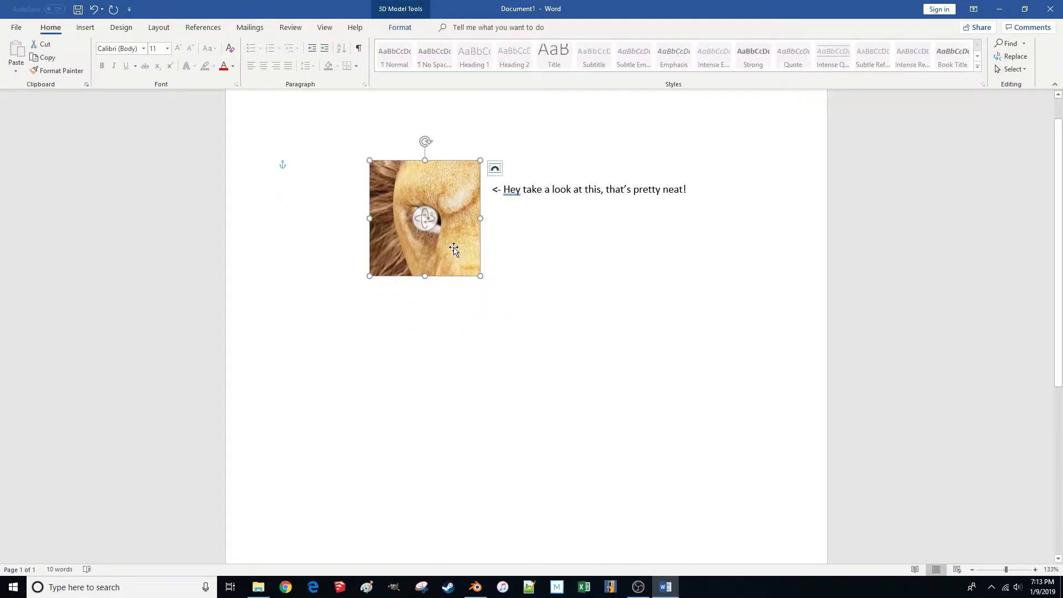
click(393, 370)
key(ctrl+v)
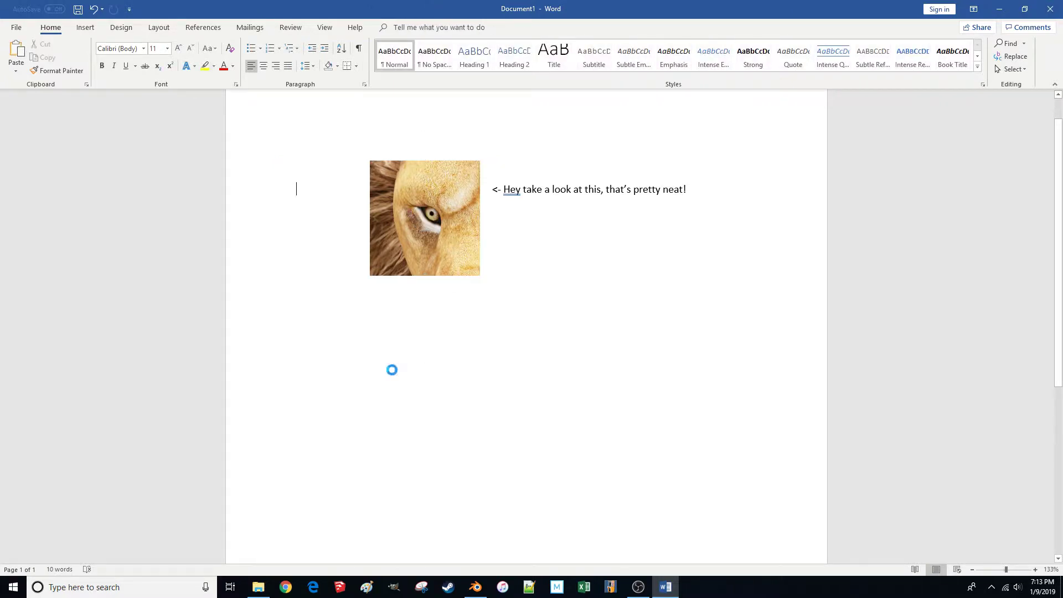
drag(341, 254, 419, 423)
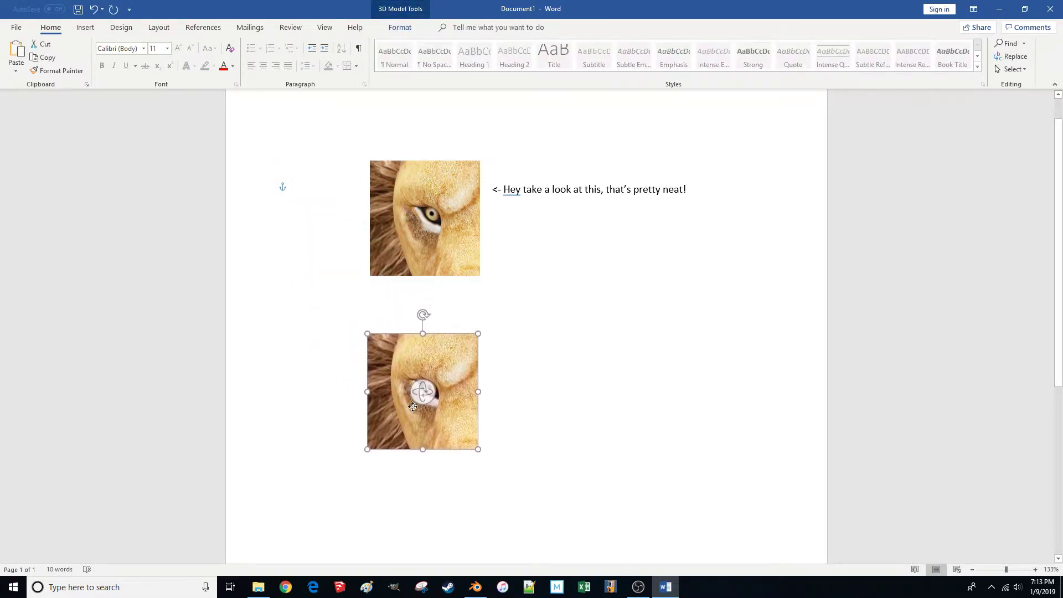
click(532, 382)
double_click(511, 365)
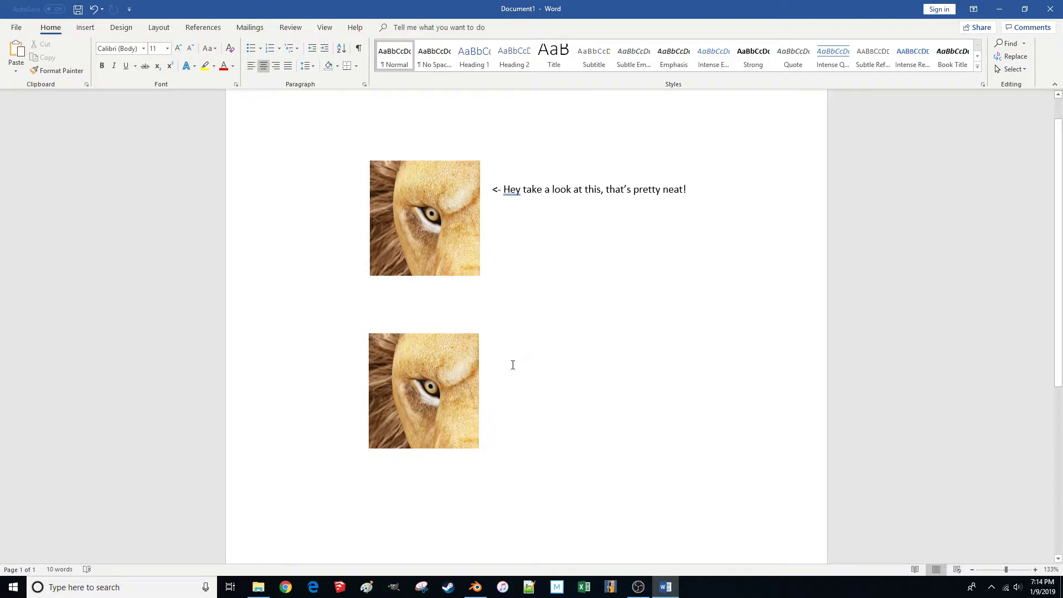
text(<-)
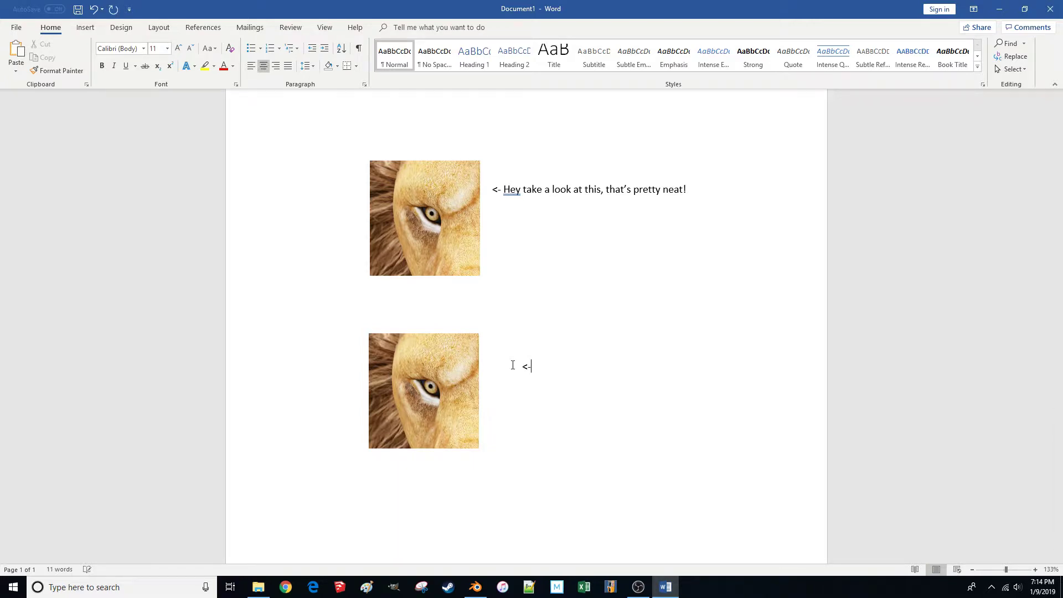
text( But )
text(his feet are even )
text(cooler)
text(!)
Align the lower lion copy and reframe it with Pan & Zoom so it shows the lion's paw.
drag(411, 424, 381, 411)
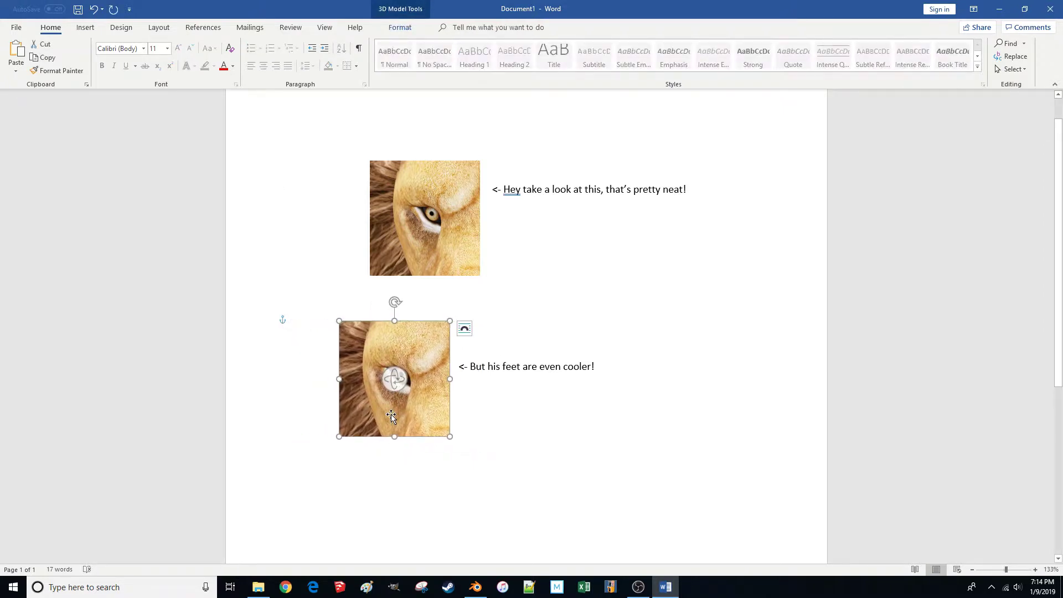
drag(392, 416, 396, 411)
click(397, 27)
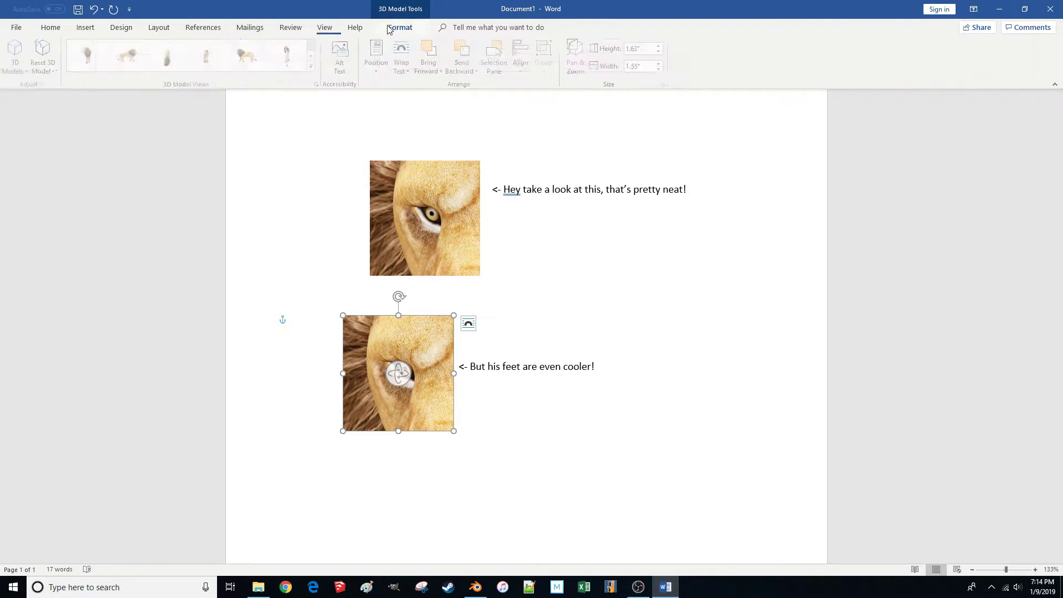
click(575, 57)
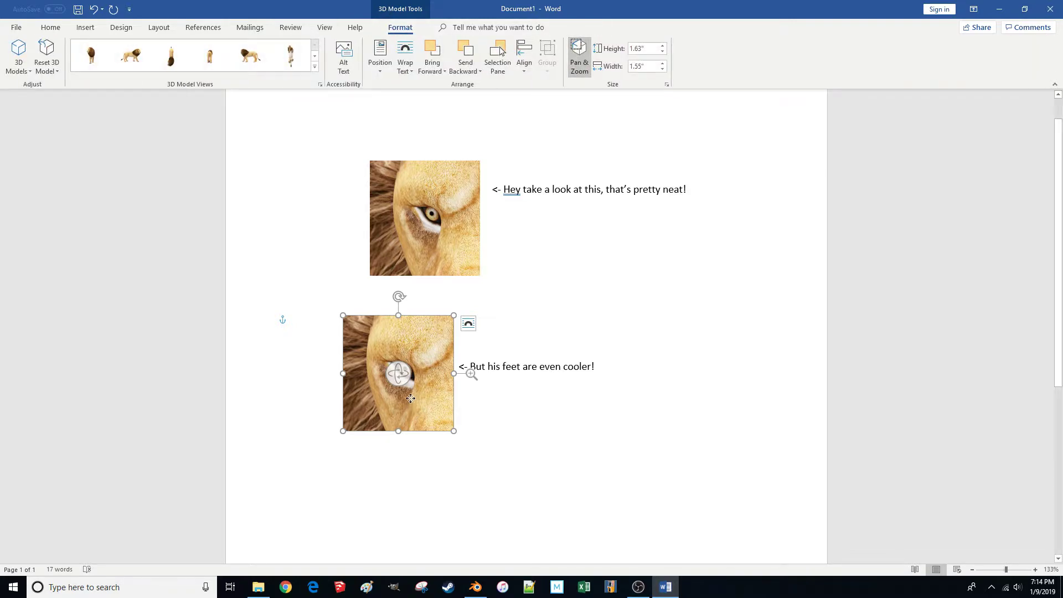
drag(411, 398, 419, 277)
drag(447, 383, 306, 211)
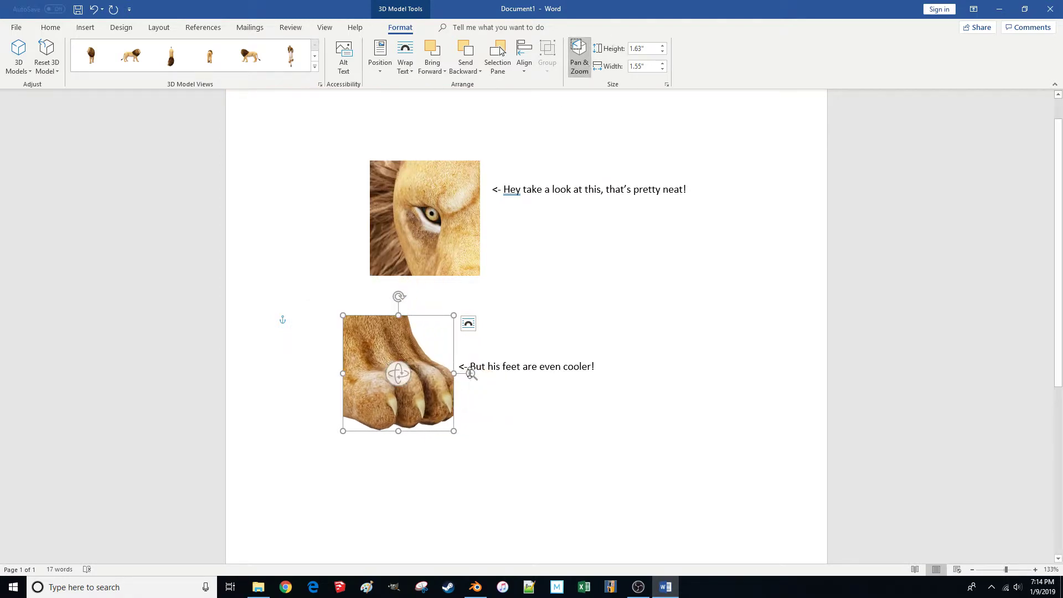
drag(472, 375, 465, 425)
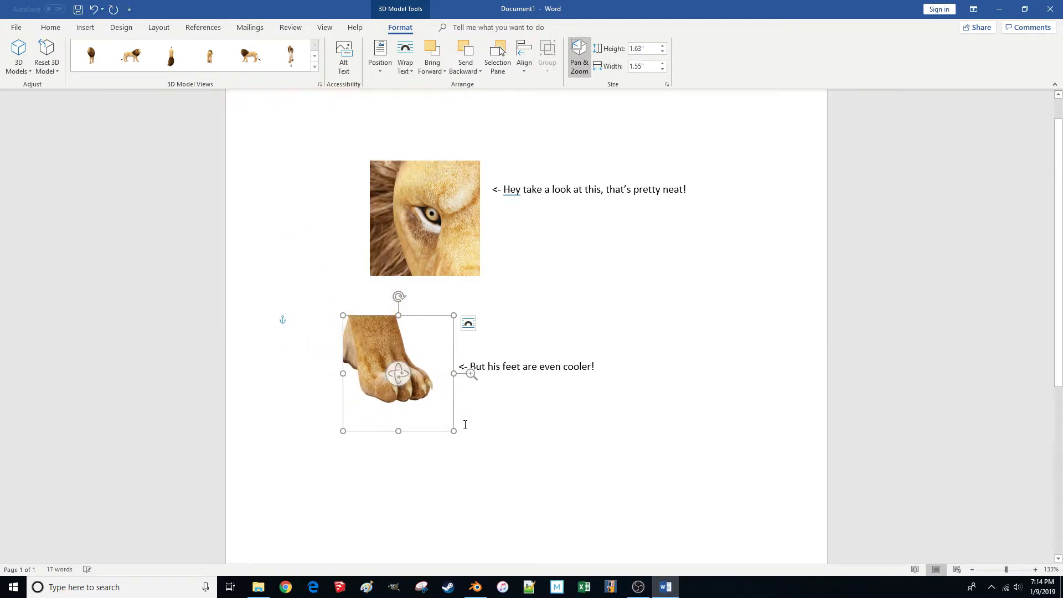
drag(381, 340, 396, 341)
click(658, 345)
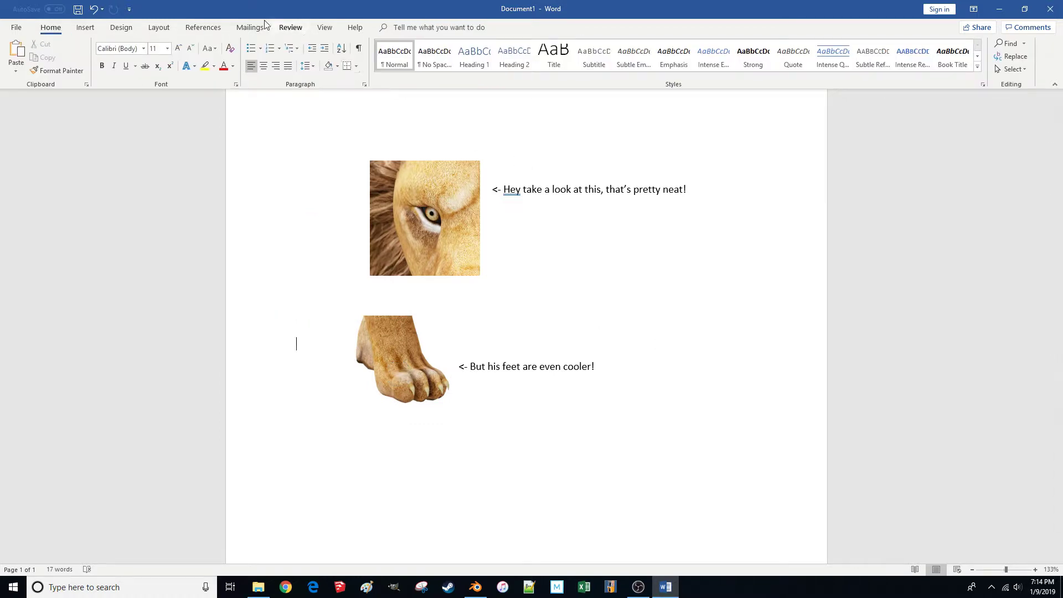
click(86, 28)
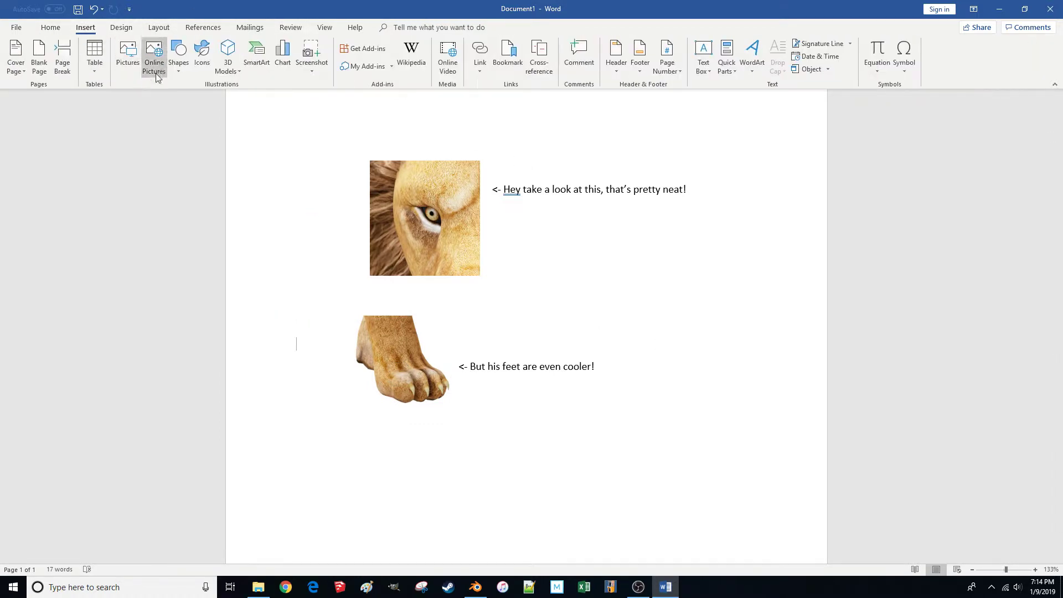
click(228, 50)
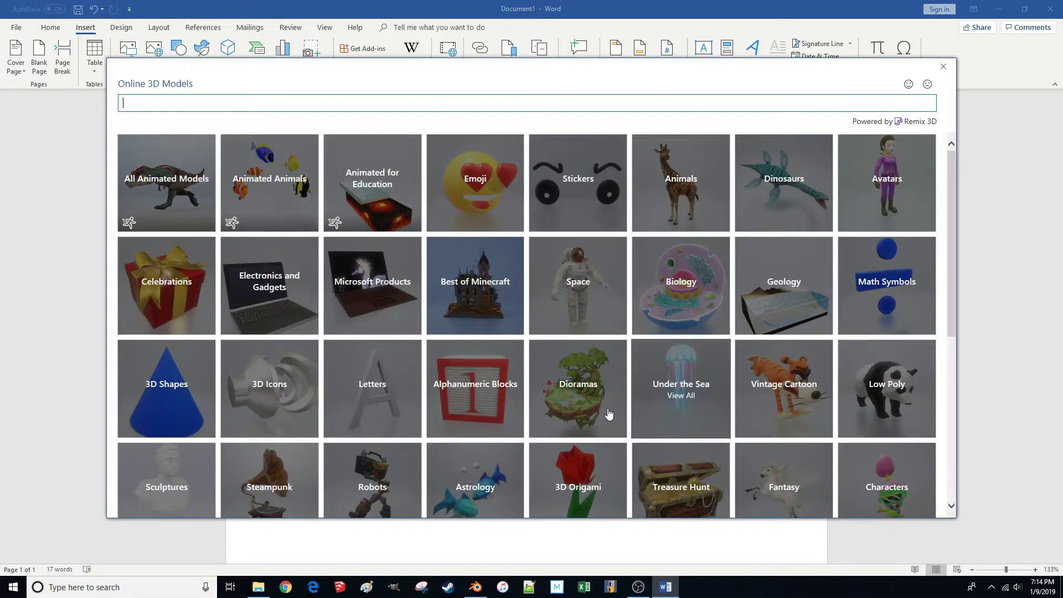
scroll(350, 270, down, 6)
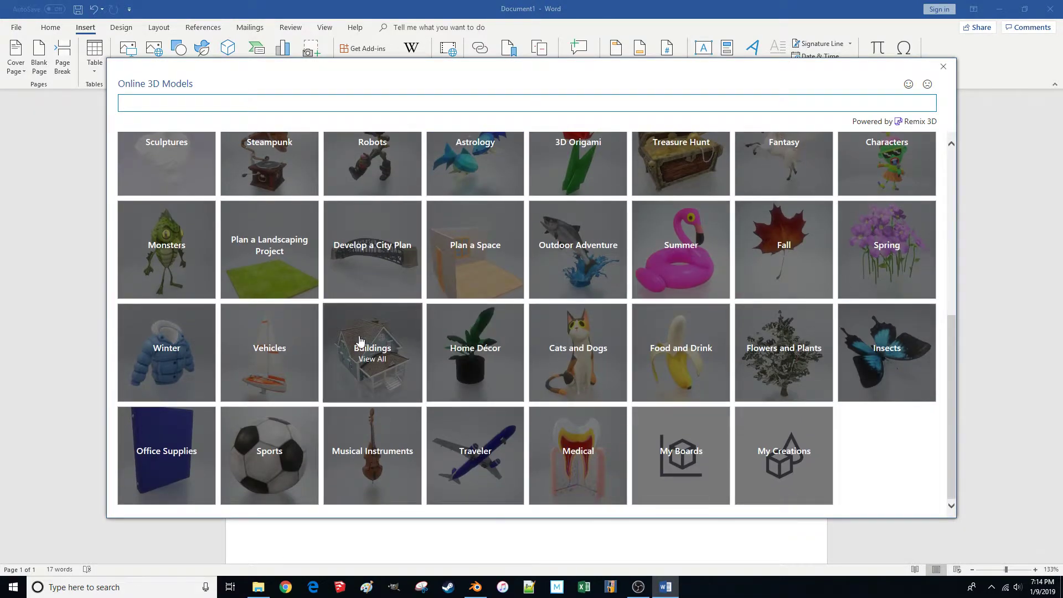
scroll(368, 344, up, 4)
scroll(299, 374, down, 2)
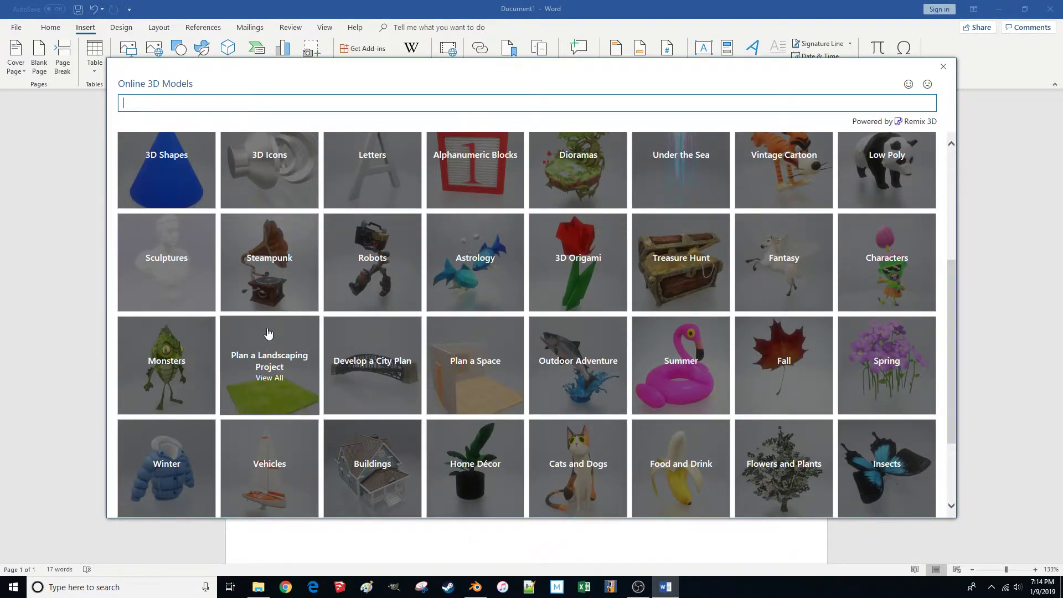
scroll(260, 359, up, 4)
scroll(237, 382, up, 1)
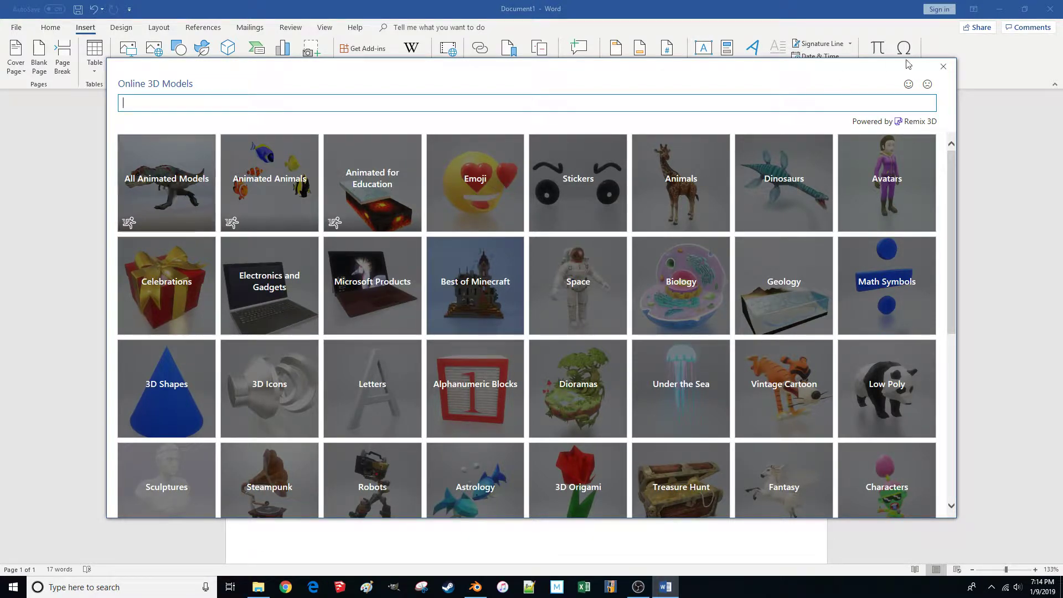
click(943, 68)
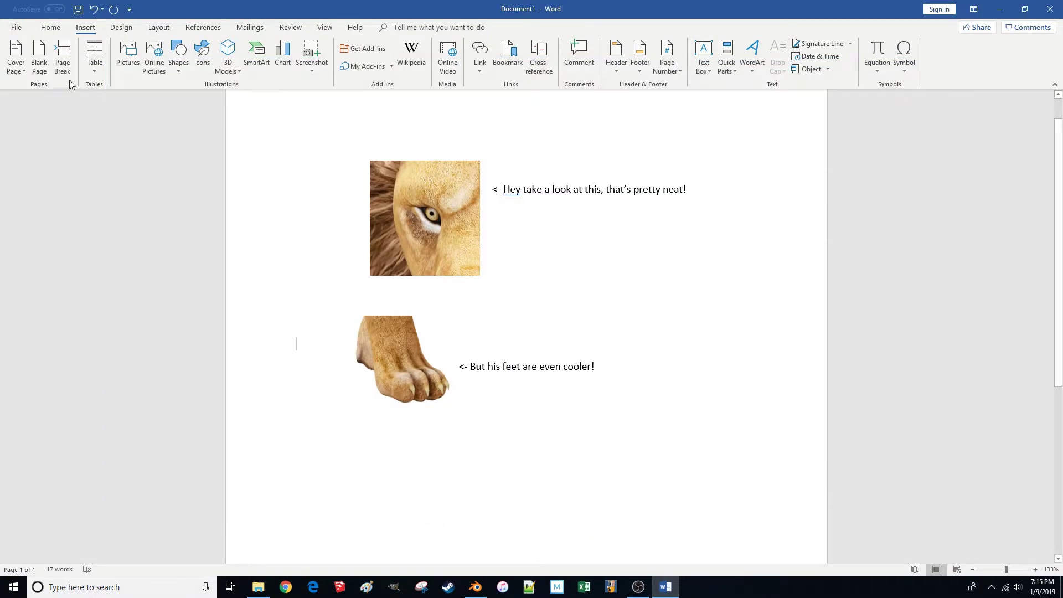
Create a new blank document, Document2.
click(16, 28)
click(33, 84)
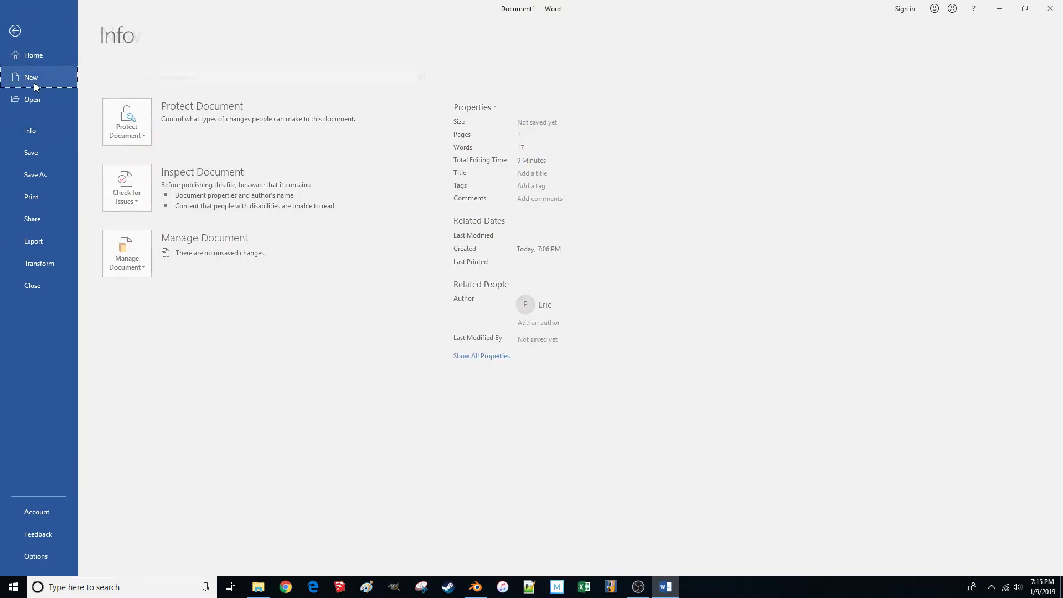
click(150, 156)
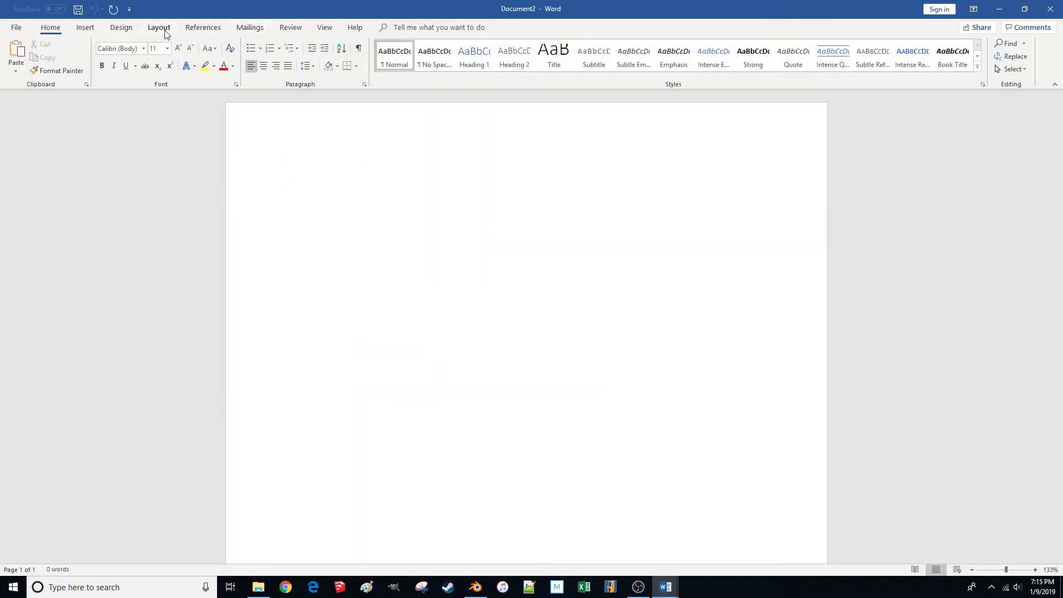
Insert the animated T-rex from the All Animated Models collection, sized 1.8" by 1.66".
click(94, 29)
click(221, 53)
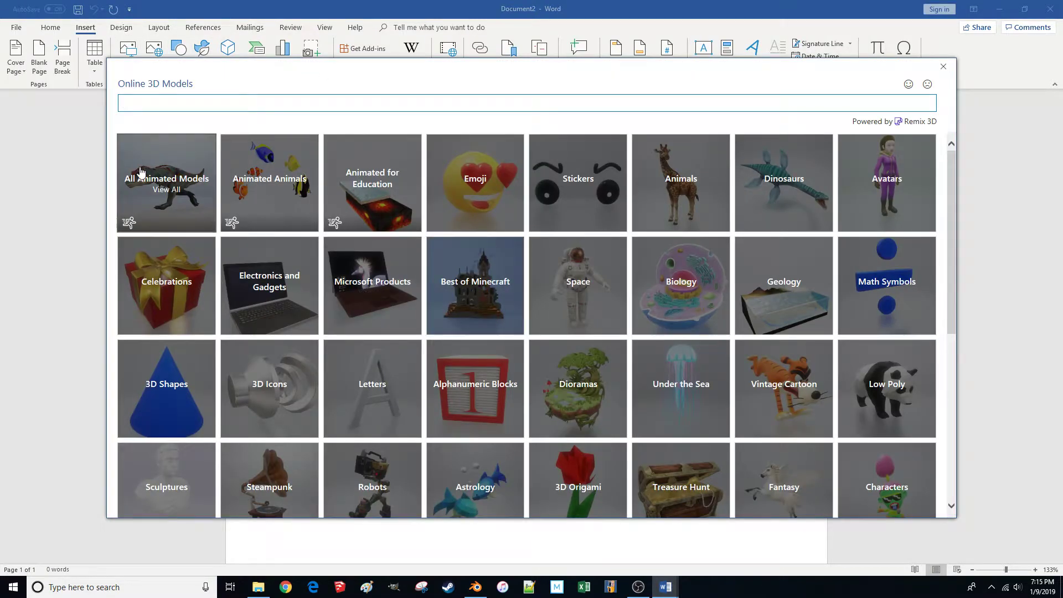
click(141, 172)
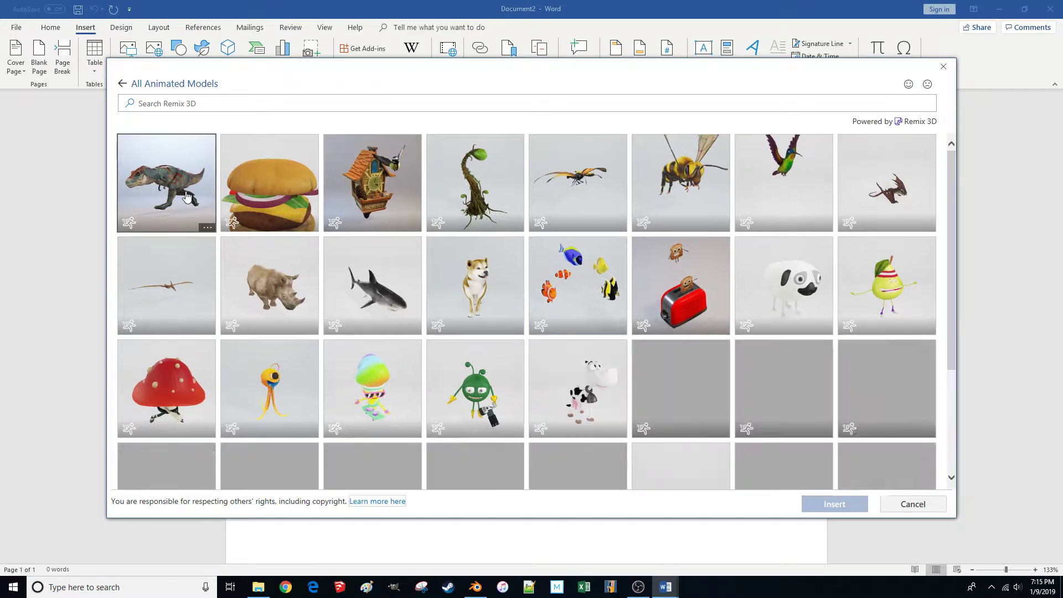
click(166, 185)
click(846, 503)
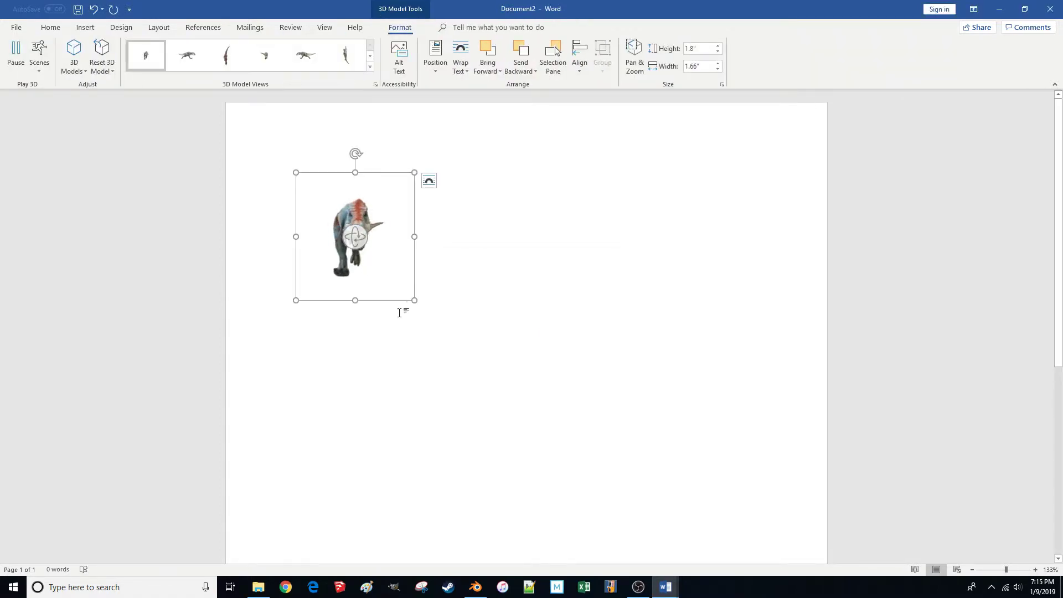
Enlarge the dinosaur and move it right, then rotate it and reset it to its front-facing pose (8.28" by 10.07").
drag(414, 301, 641, 444)
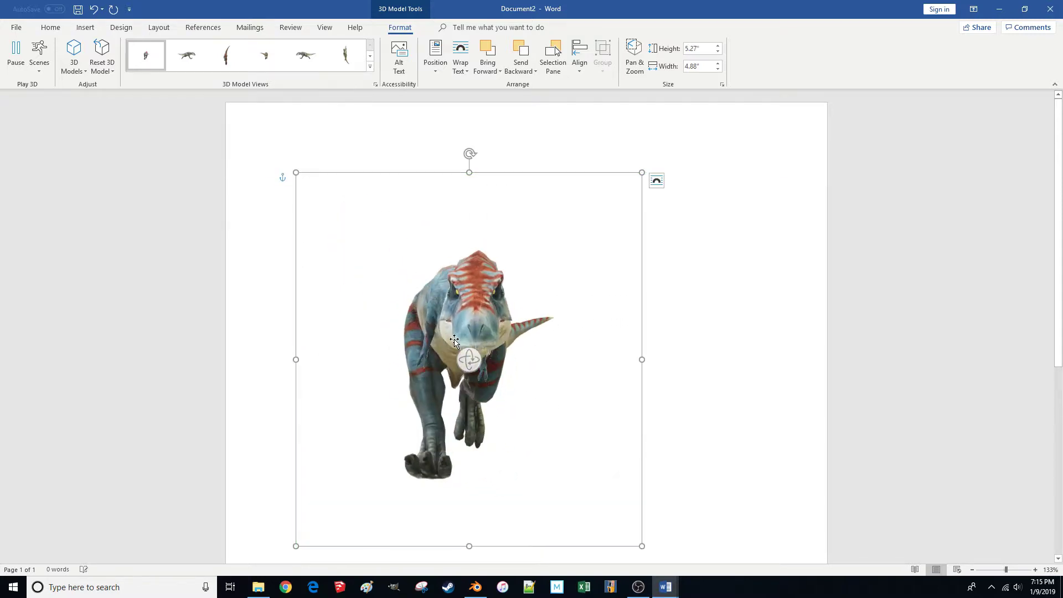
drag(456, 327, 519, 325)
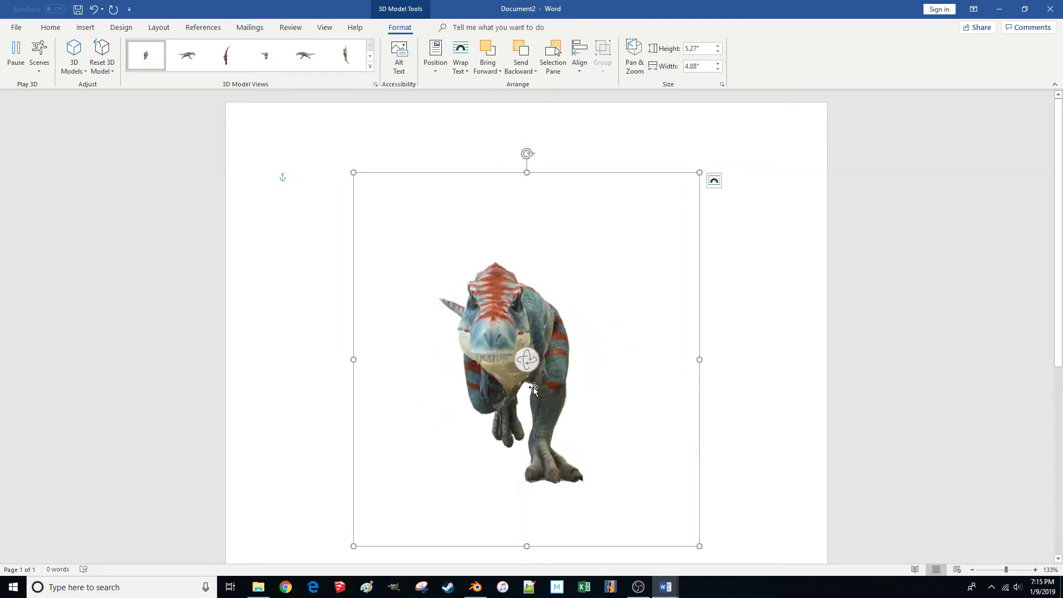
drag(527, 364, 398, 279)
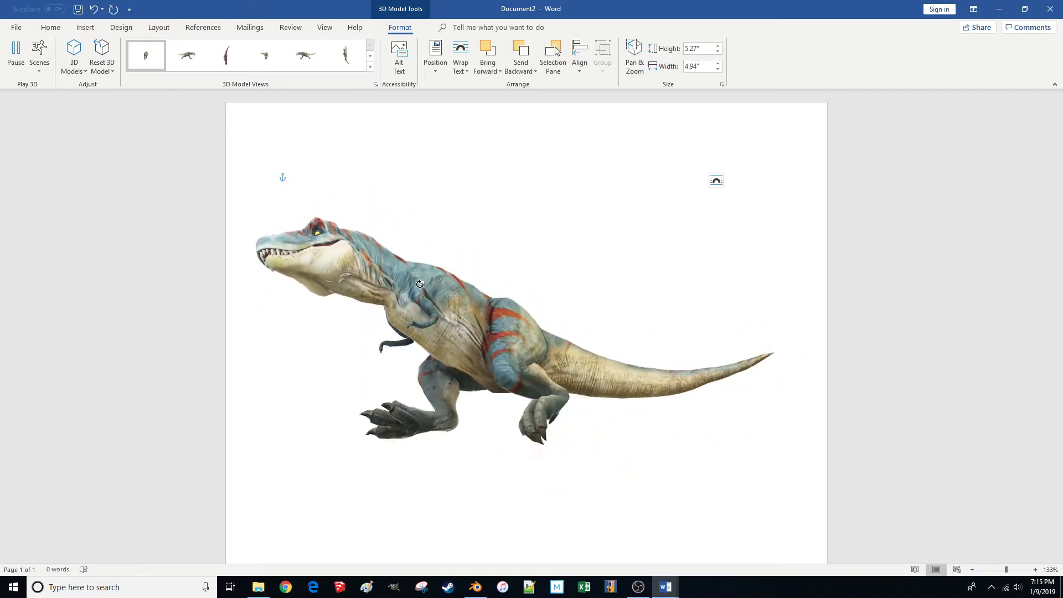
click(108, 59)
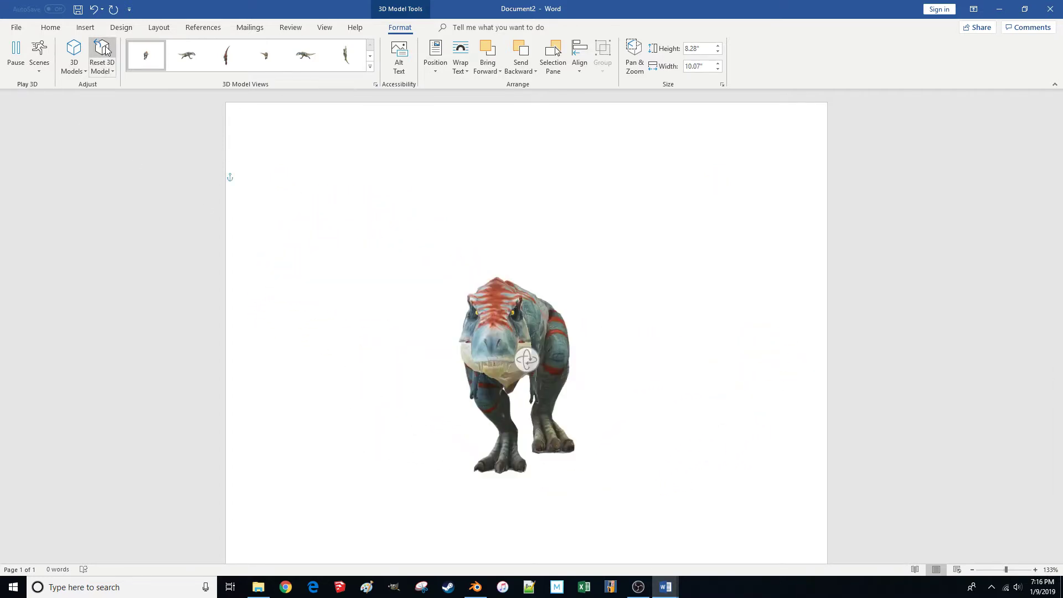
Reset the dinosaur model, try several preset views, and finish on the top-down view from behind.
click(105, 50)
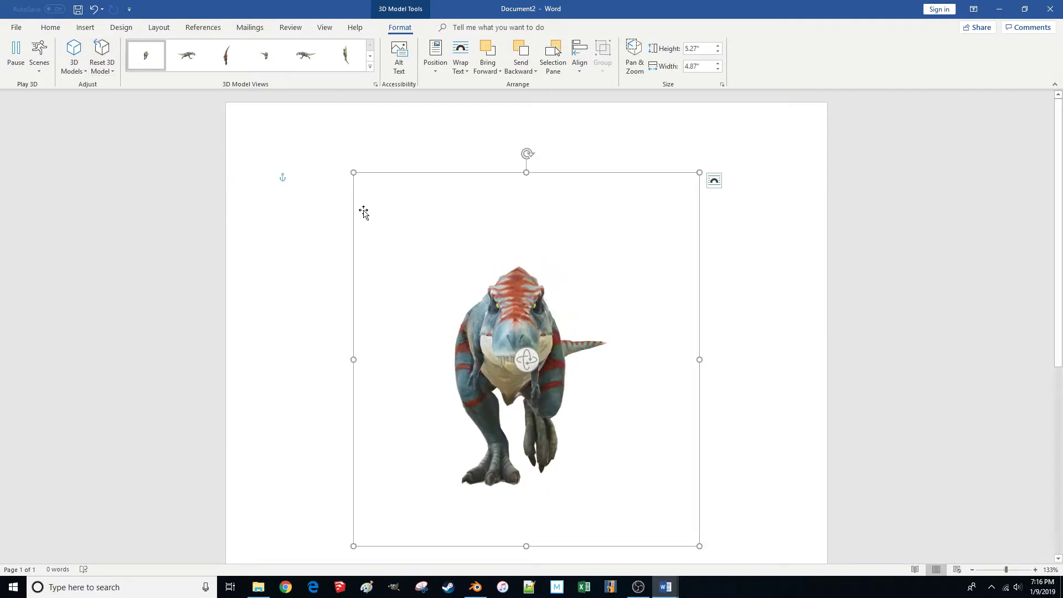
click(189, 59)
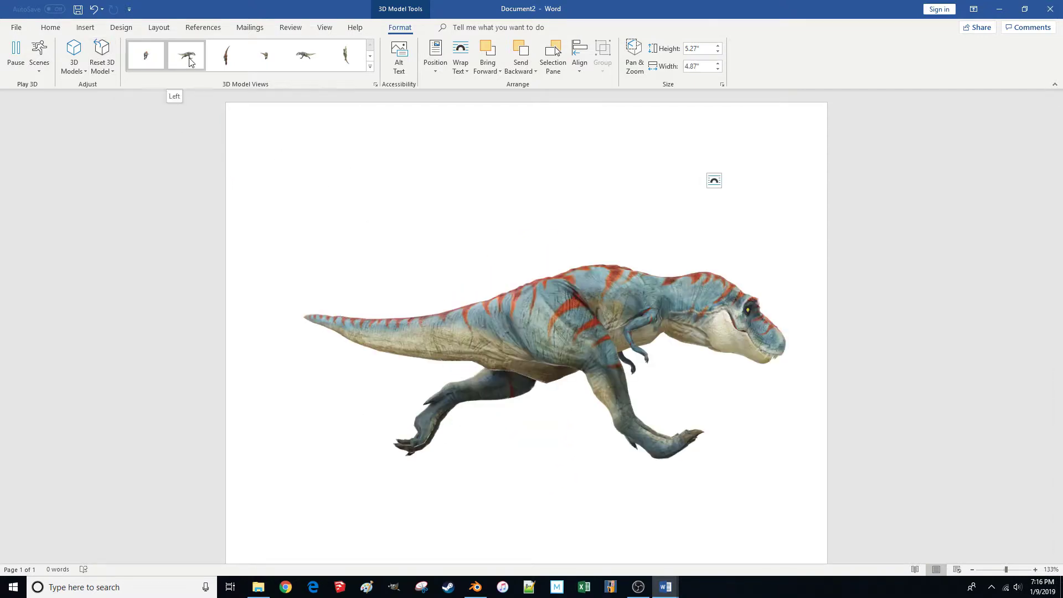
click(343, 55)
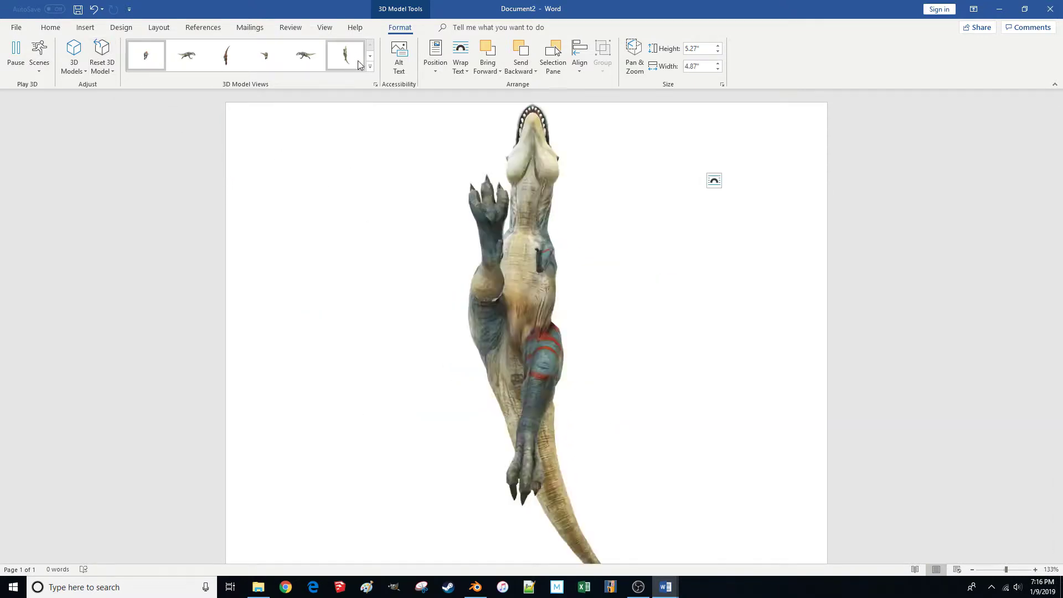
click(370, 66)
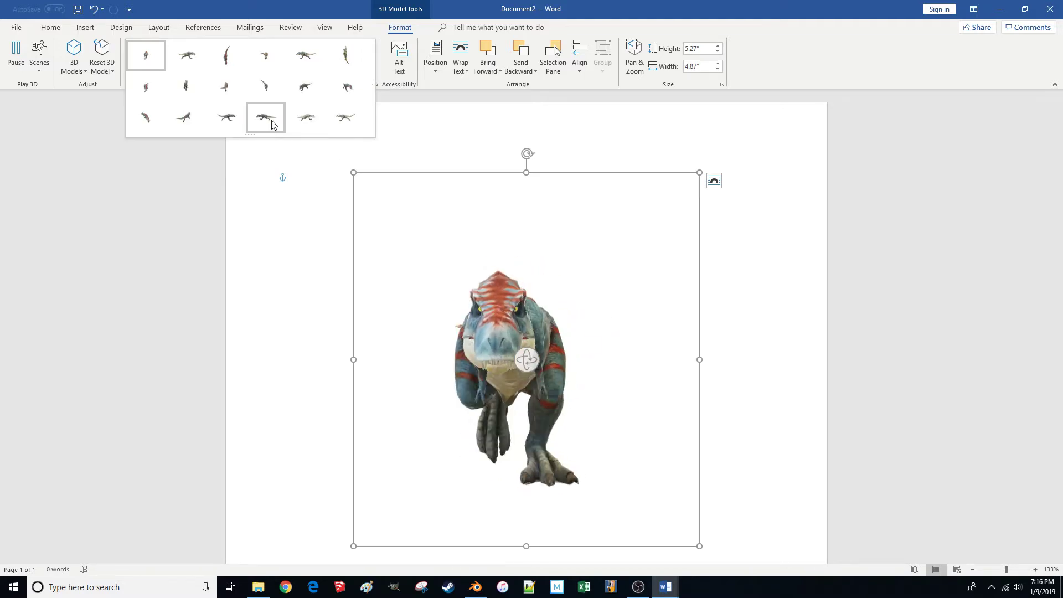
click(271, 124)
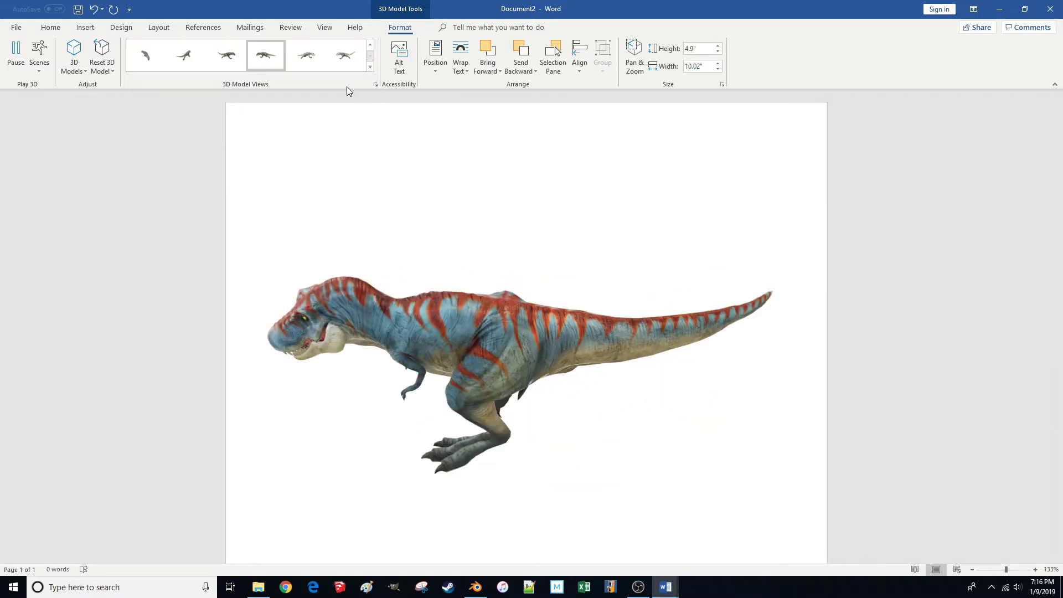
click(371, 67)
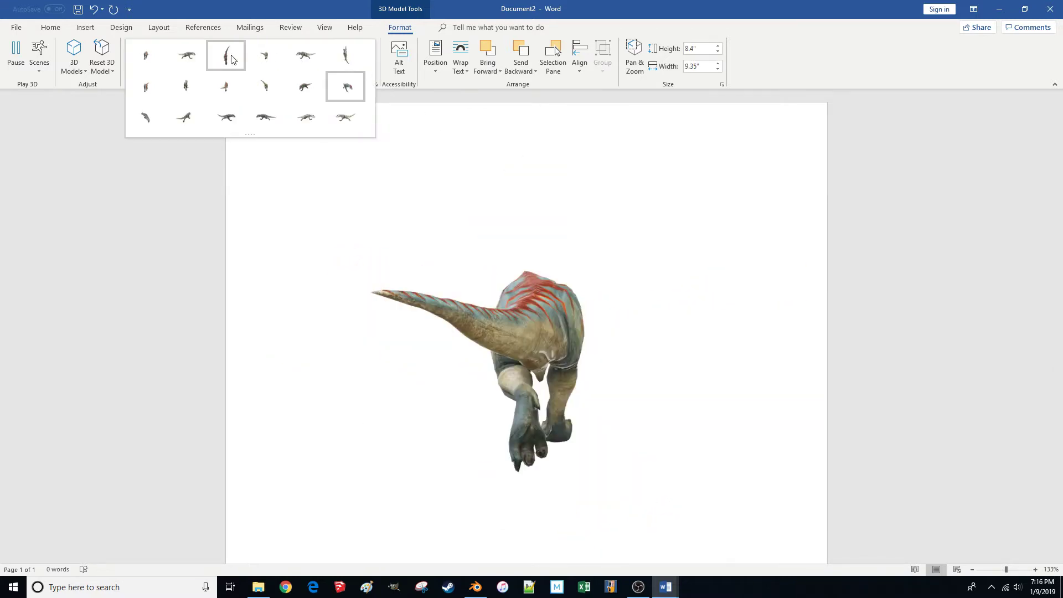
click(227, 54)
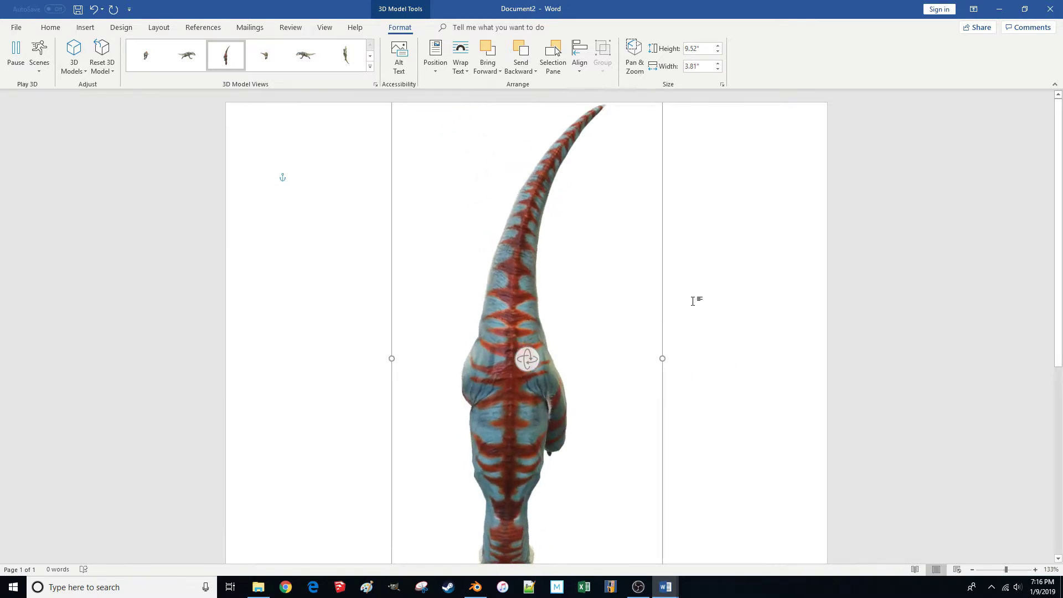
scroll(678, 302, down, 3)
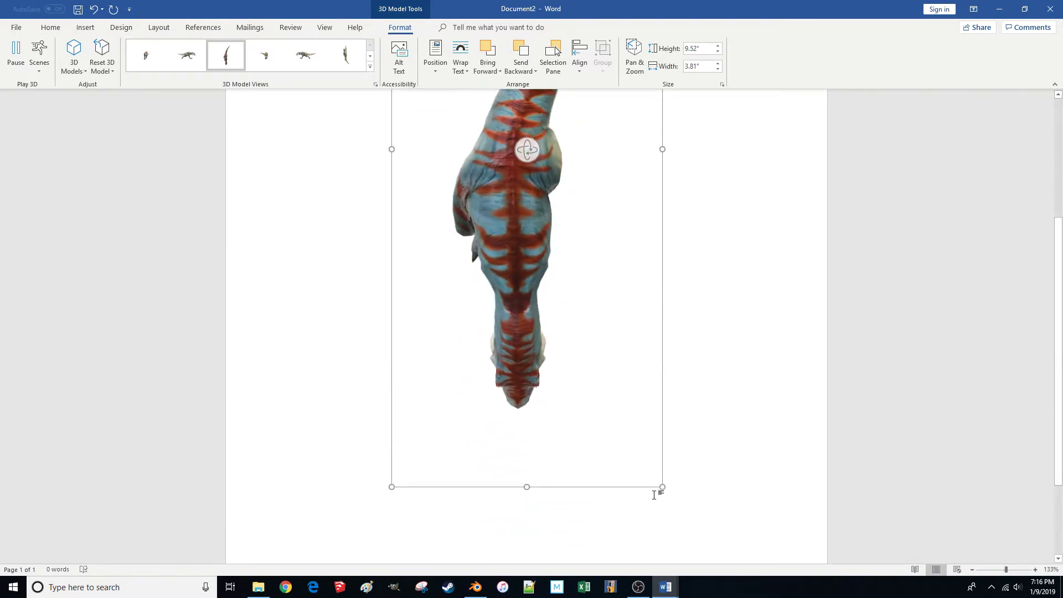
Shrink the dinosaur model to about 6.55 by 2.62 inches.
drag(663, 487, 570, 371)
scroll(679, 384, up, 3)
scroll(693, 336, down, 1)
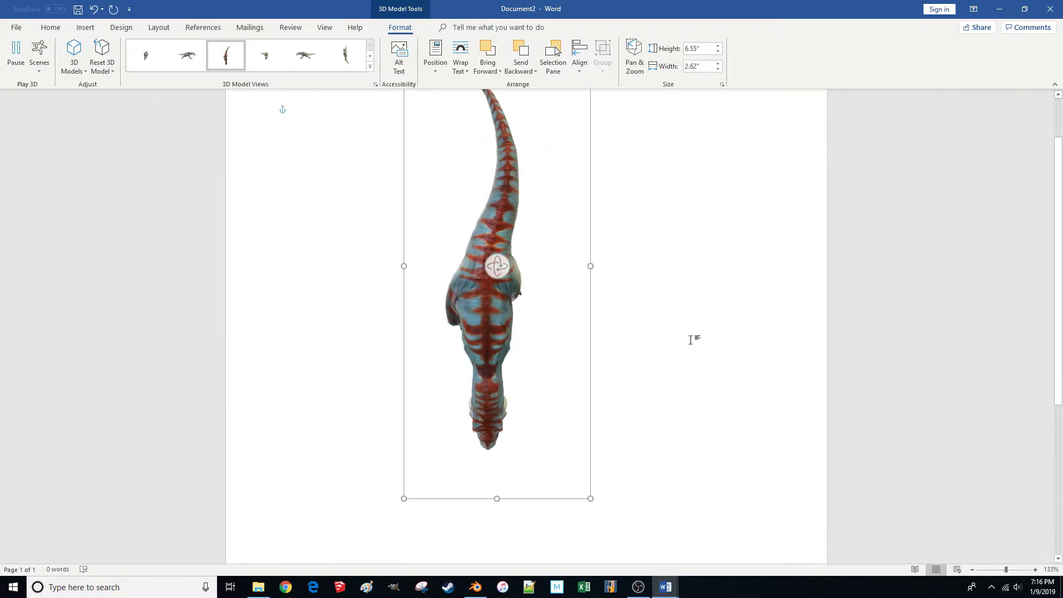
scroll(543, 351, up, 1)
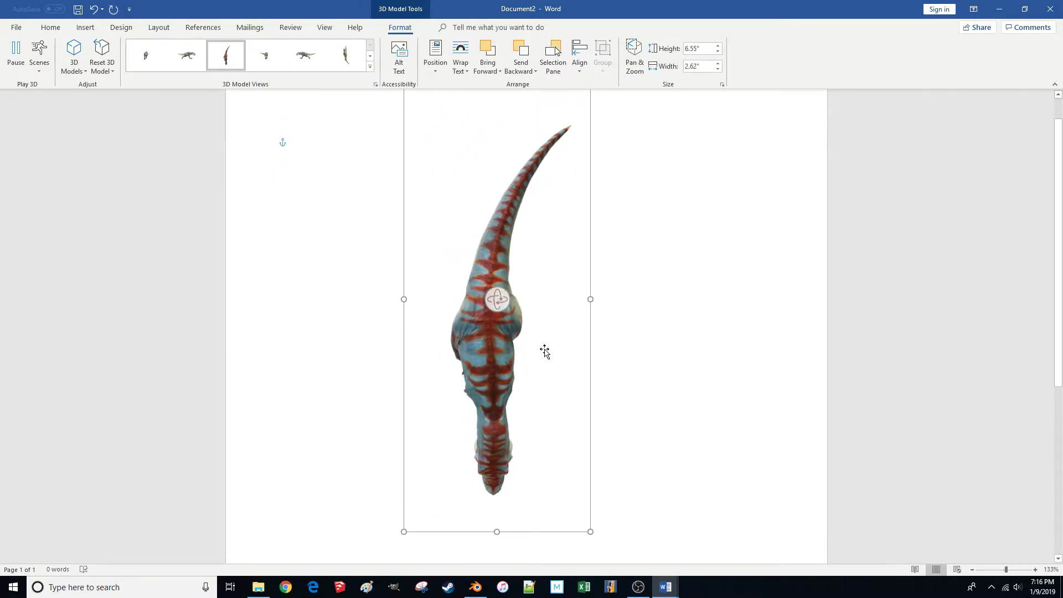
Pause the animation, rotate the dinosaur to face forward, and bring up the Scenes list.
click(16, 54)
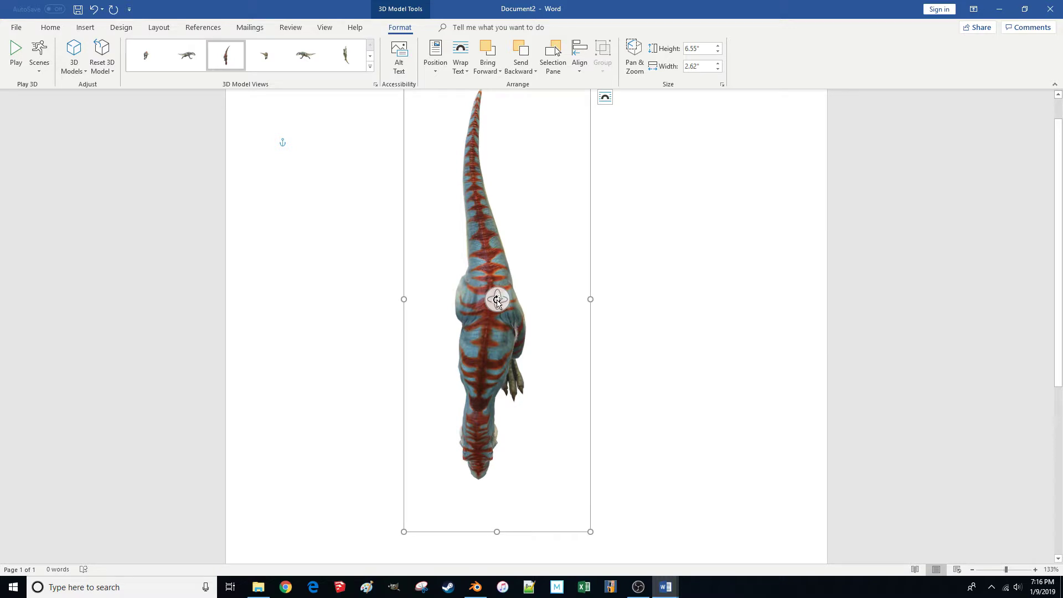
drag(497, 301, 479, 132)
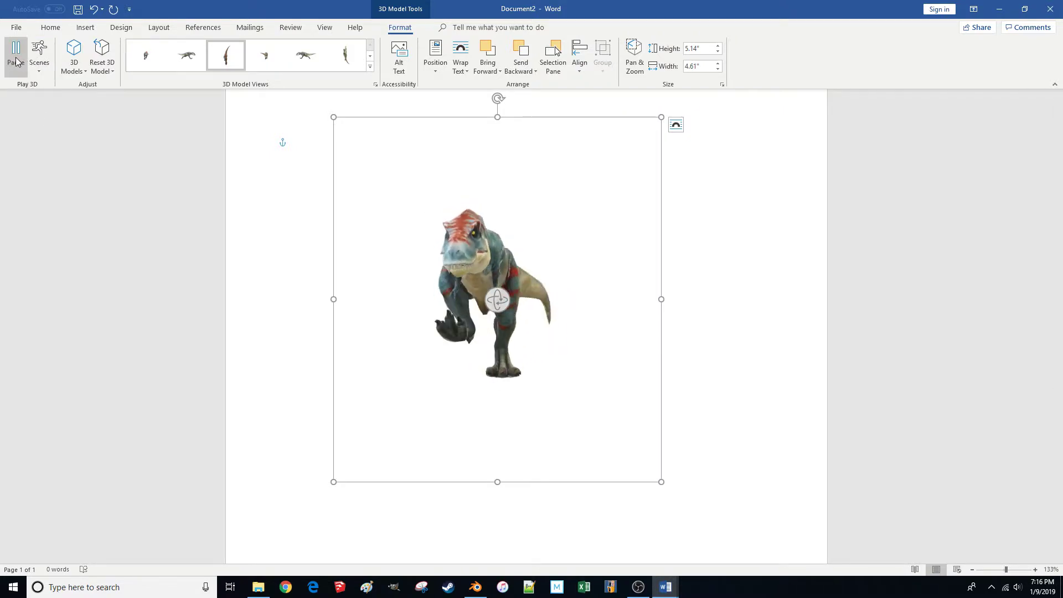
click(39, 71)
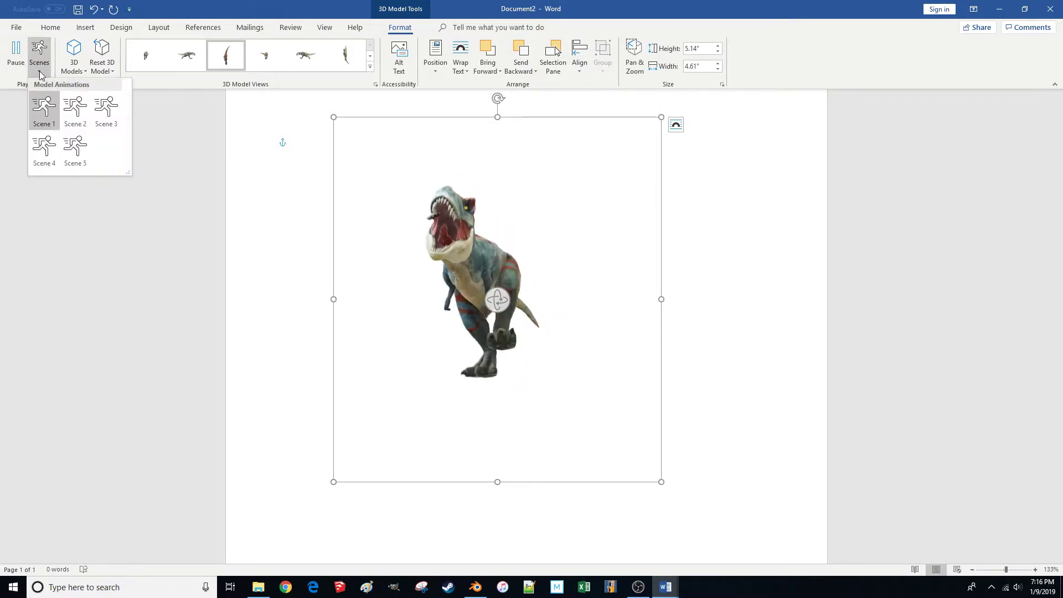
Switch the dinosaur's animation to Scene 5, then change it to Scene 2.
click(76, 149)
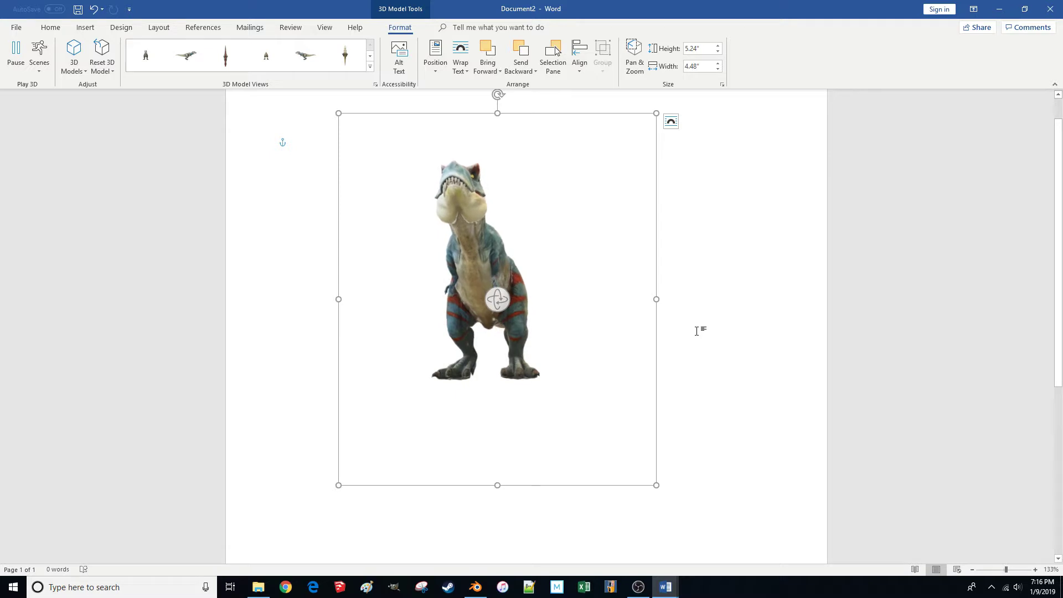
click(39, 55)
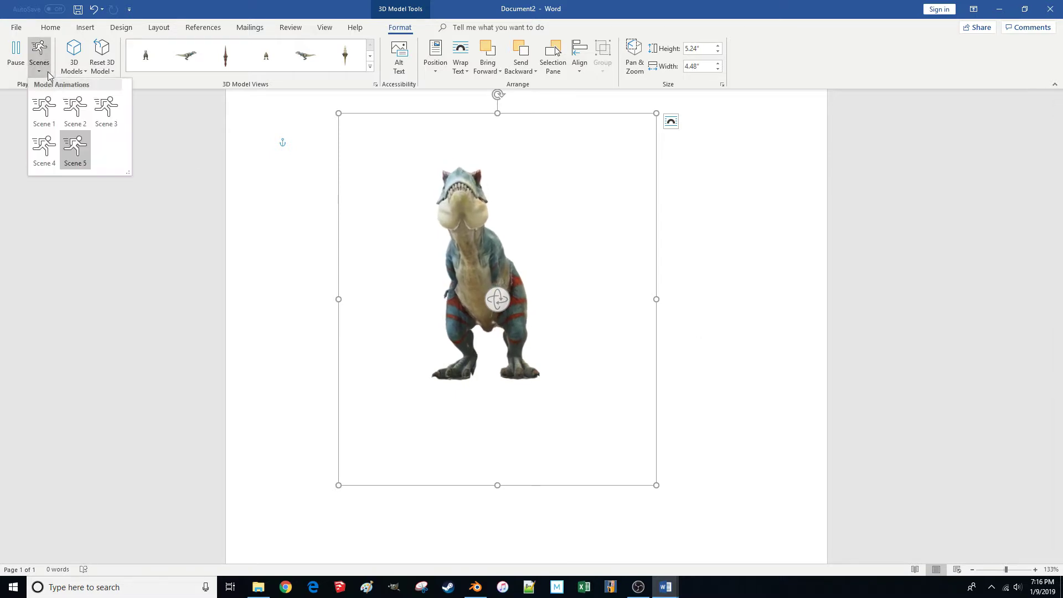
click(76, 109)
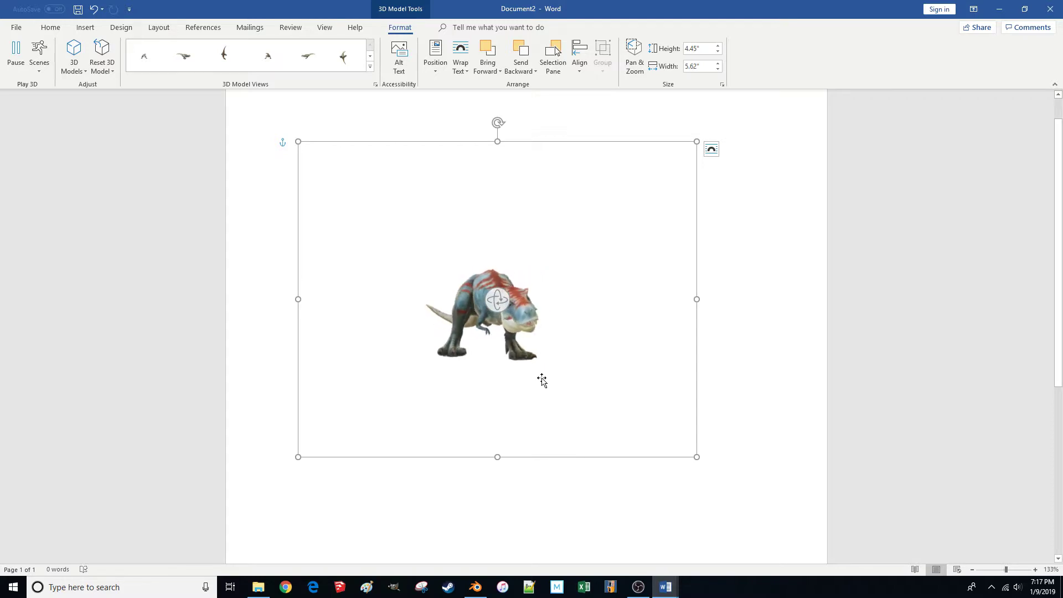
Remove the dinosaur model from Document2, then switch over to Blender.
click(781, 252)
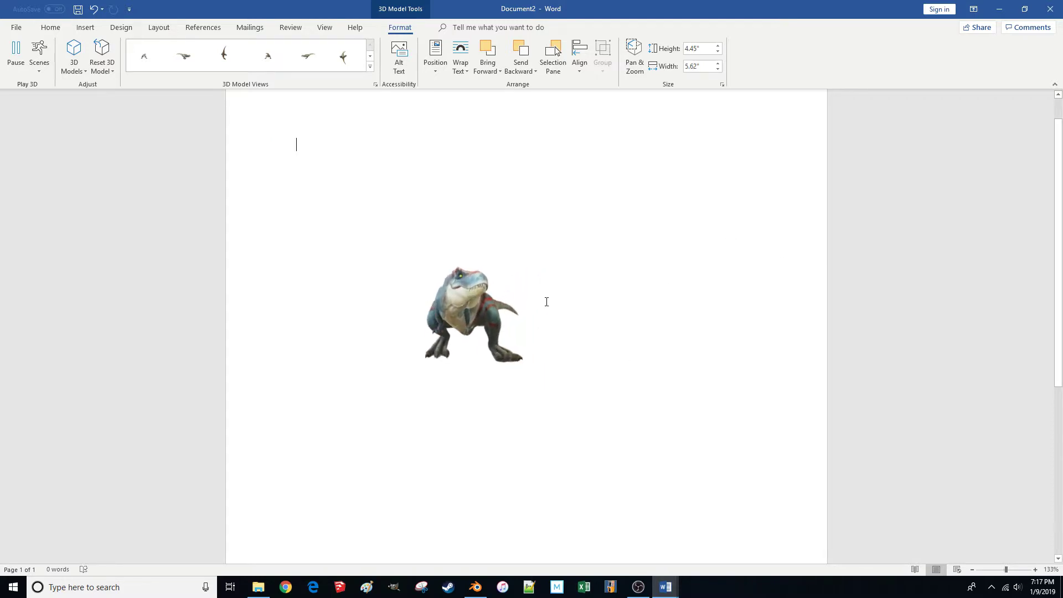
click(483, 300)
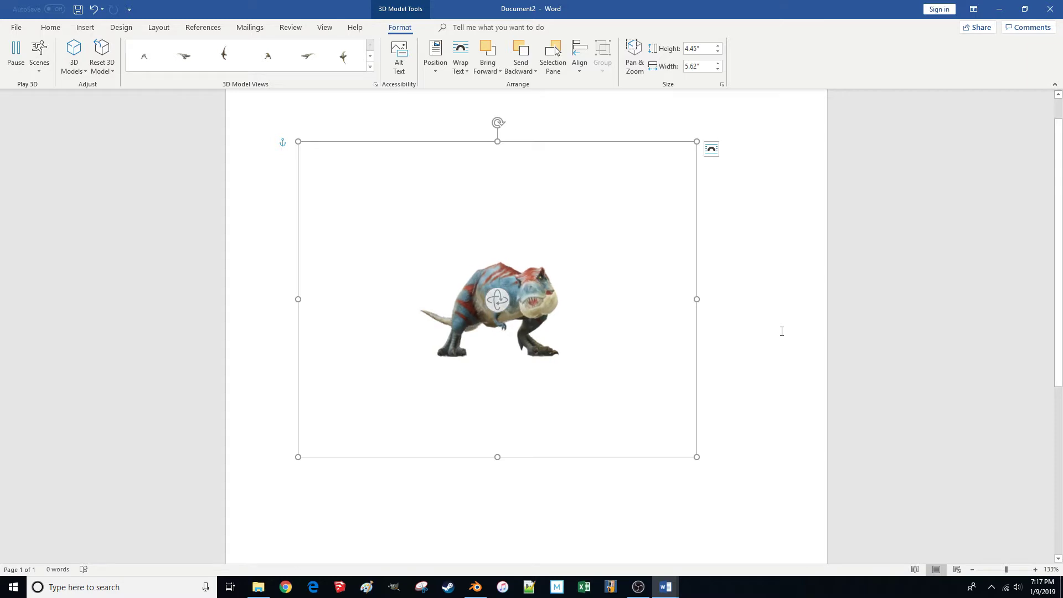
key(ctrl+z)
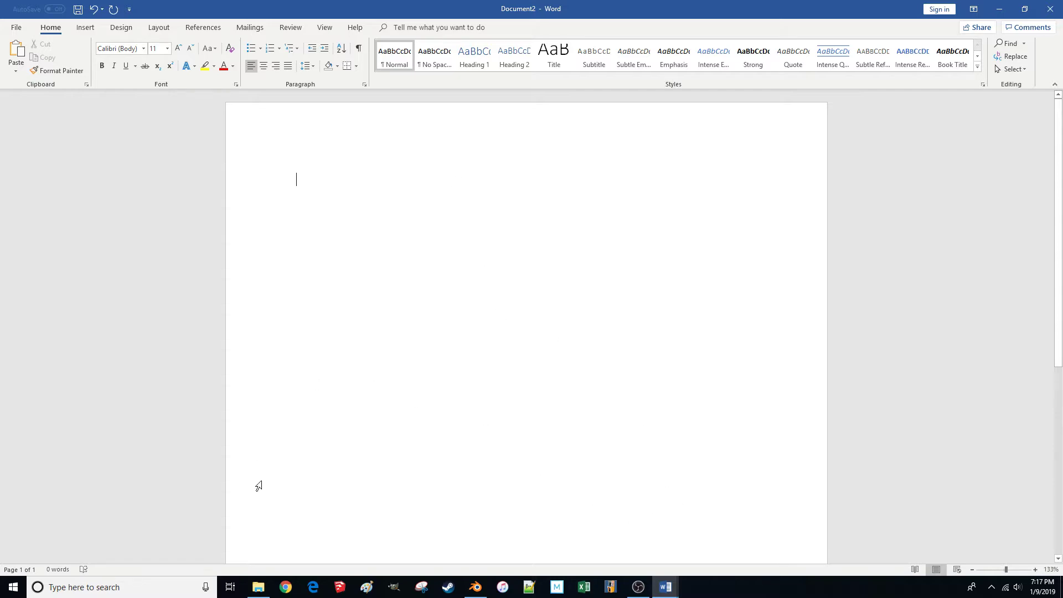
click(476, 592)
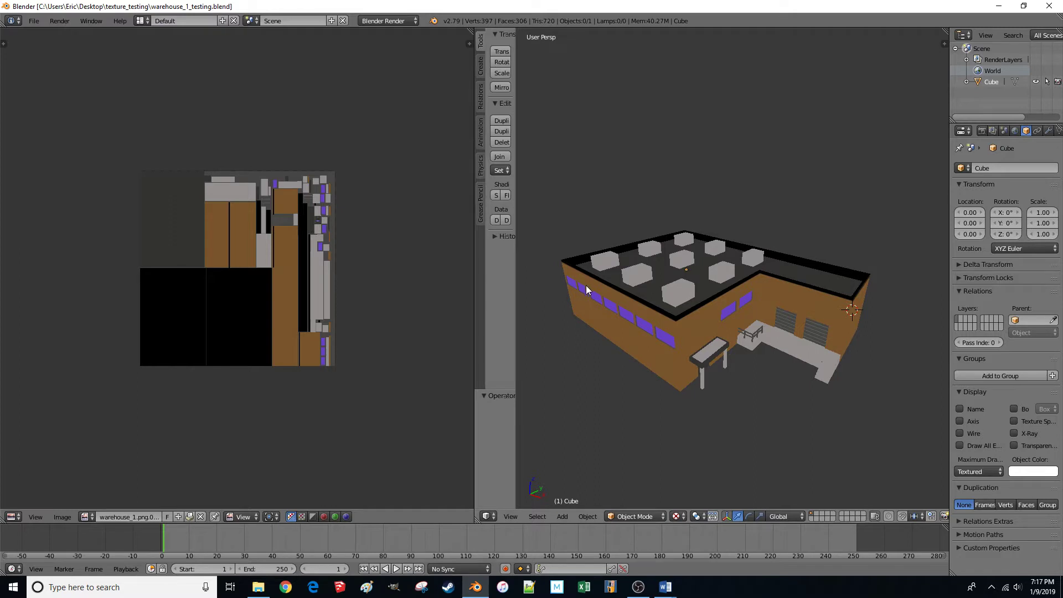
Briefly orbit the warehouse in Blender, then bring the blank Word Document2 back to the front.
key(KP_2)
key(KP_2)
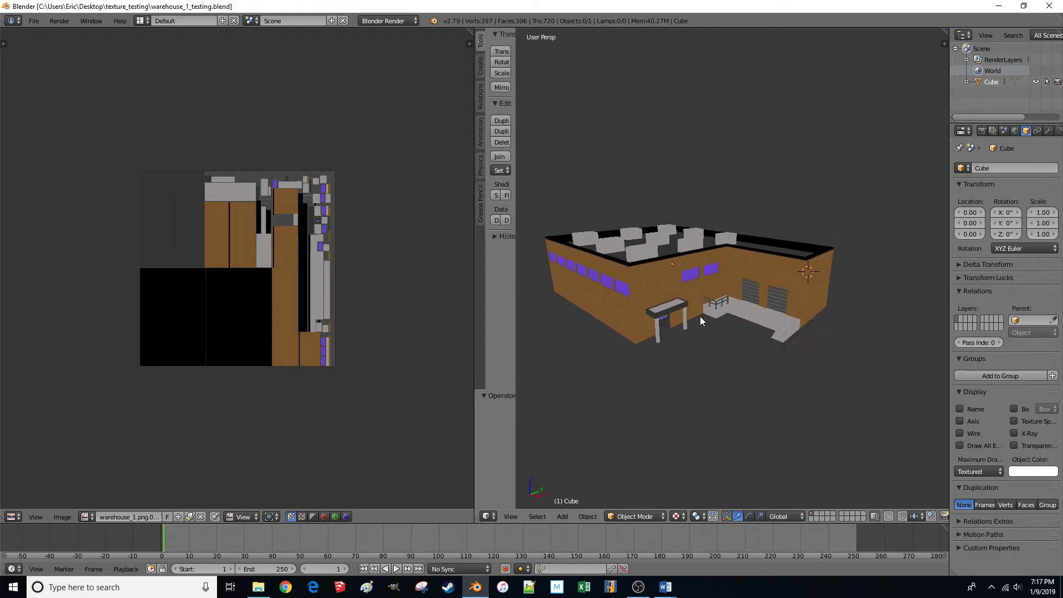
key(KP_6)
scroll(629, 284, up, 2)
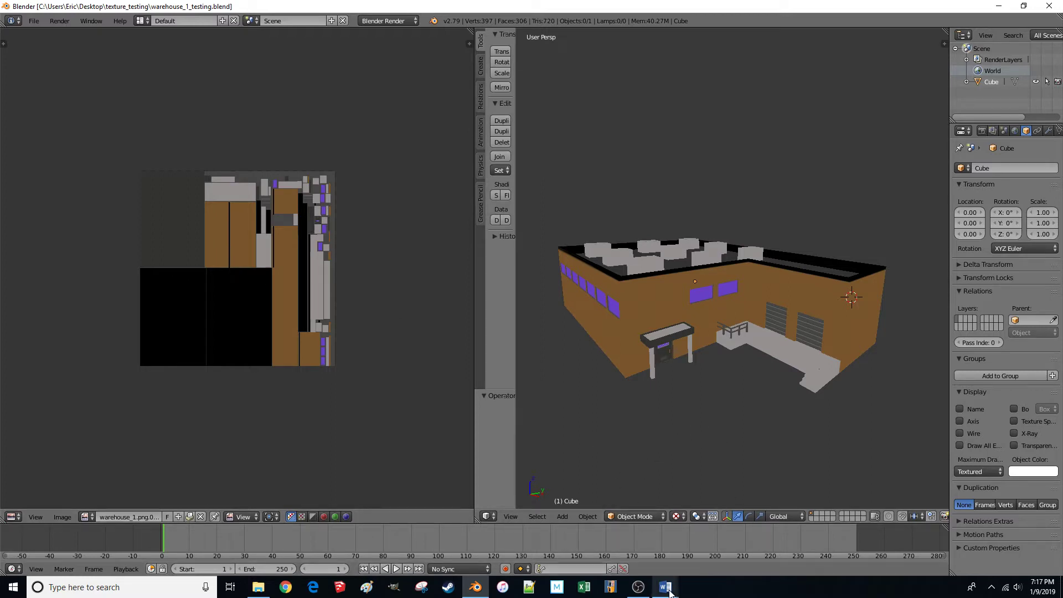
mouse_move(670, 592)
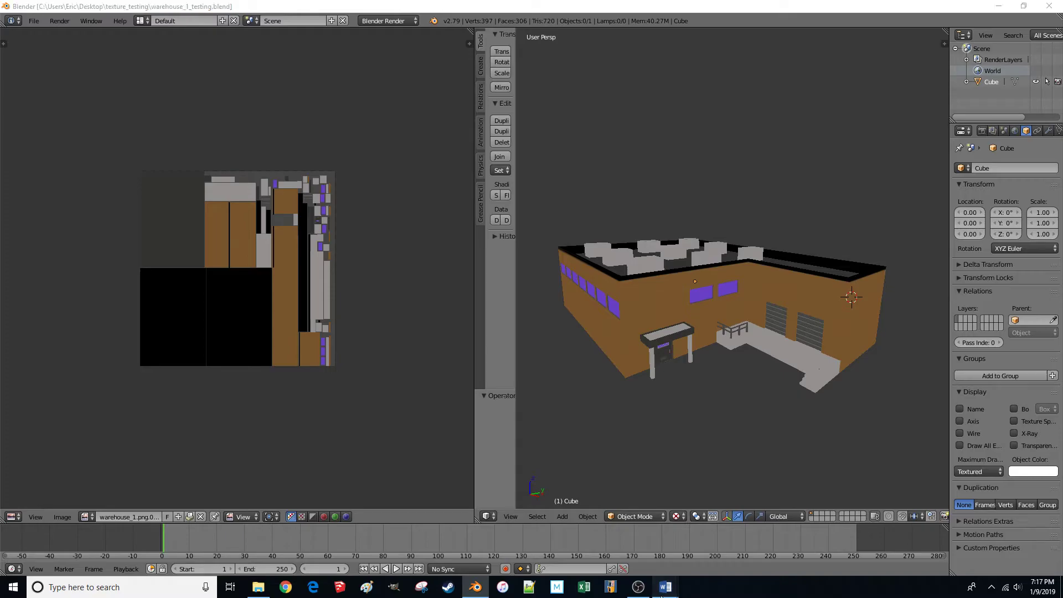
click(743, 550)
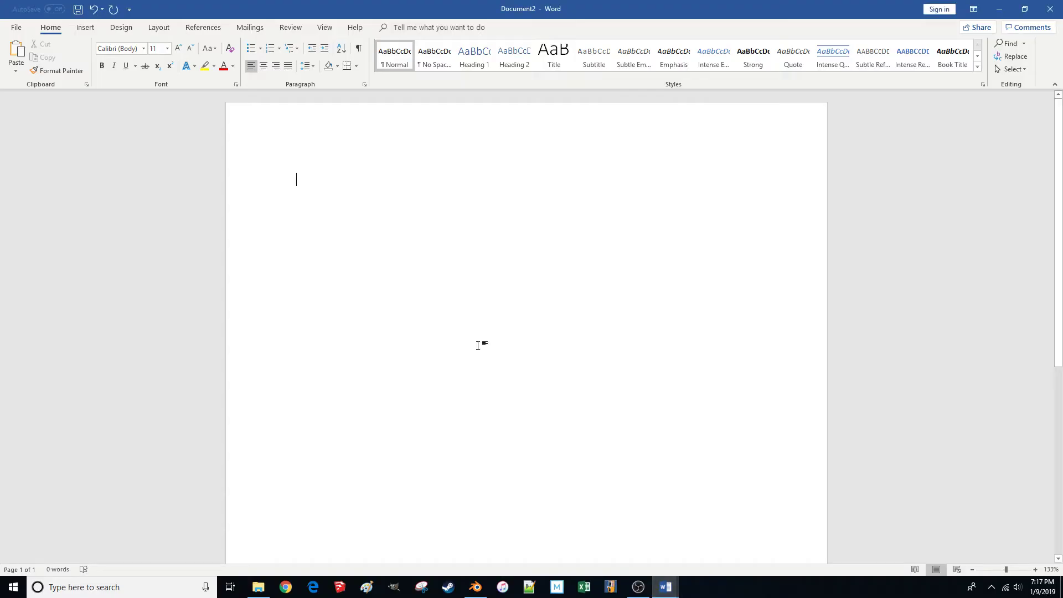
Insert the 3D model 3_warehouse_1_testing from Desktop\texture_testing into Document2.
click(97, 27)
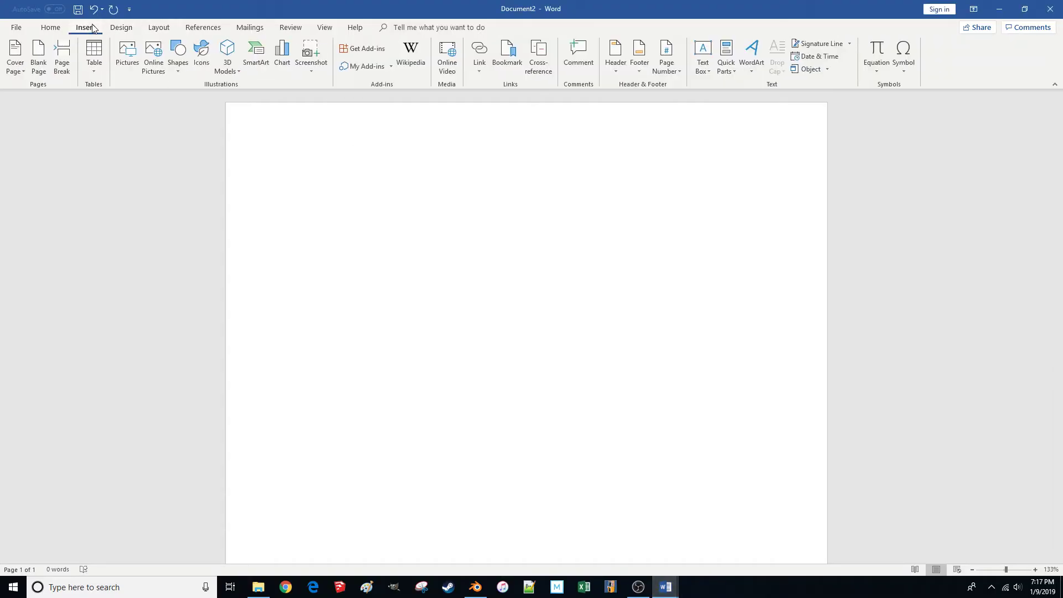
click(221, 73)
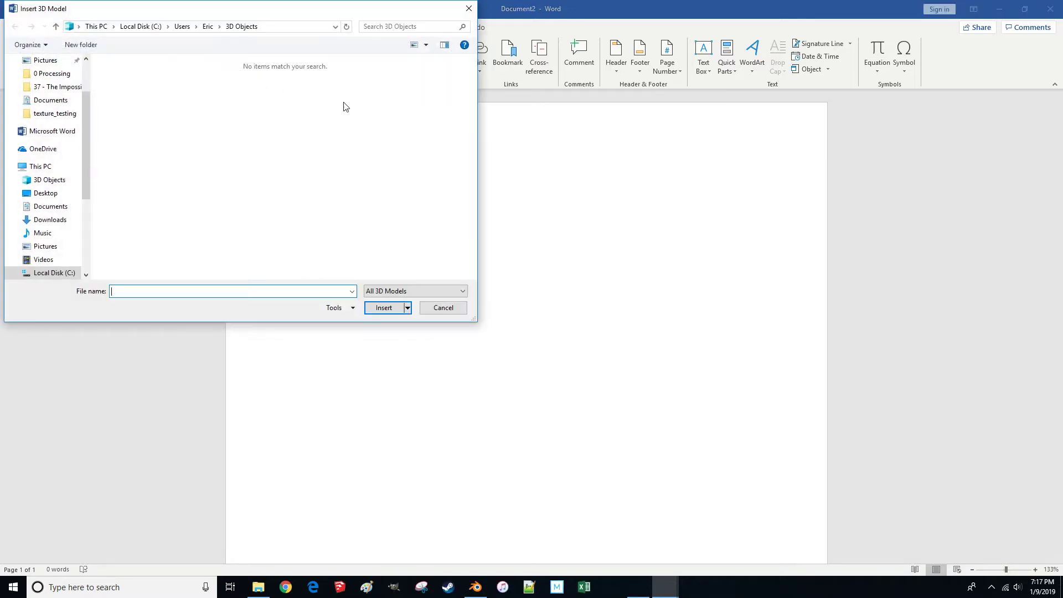
click(54, 195)
double_click(246, 103)
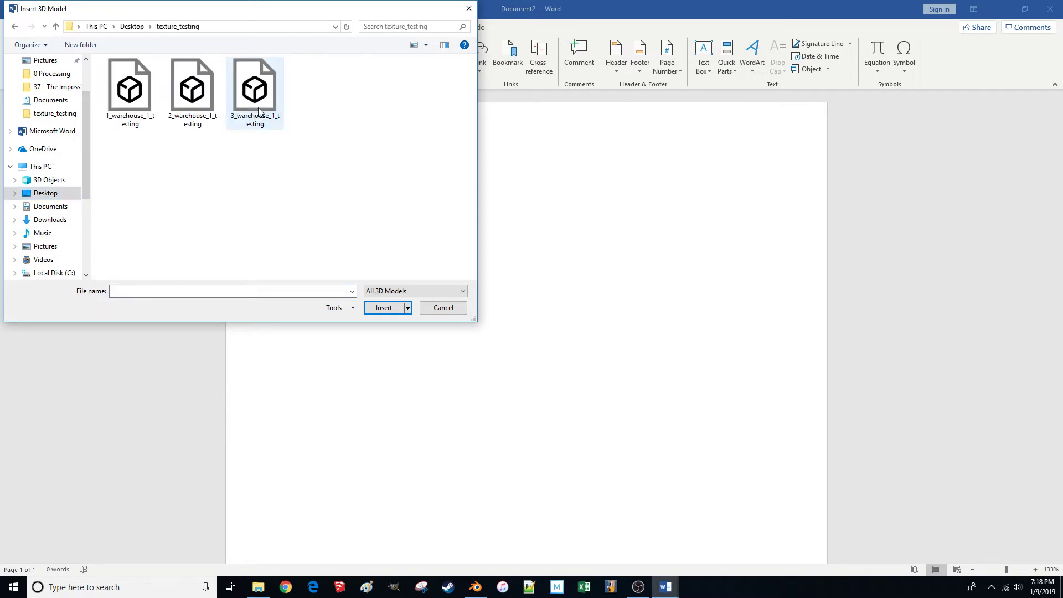
click(259, 96)
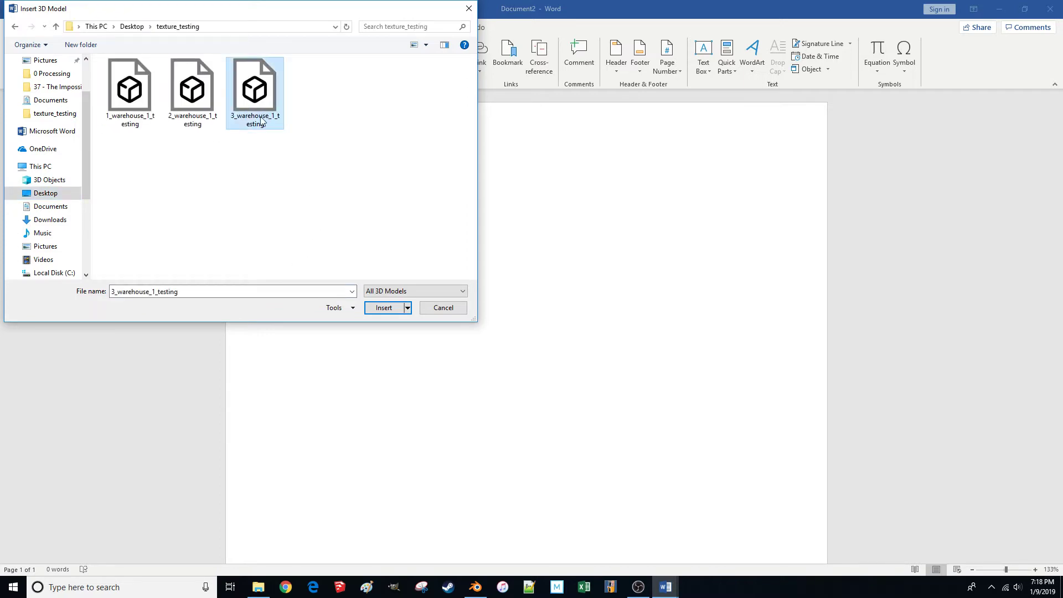
double_click(247, 91)
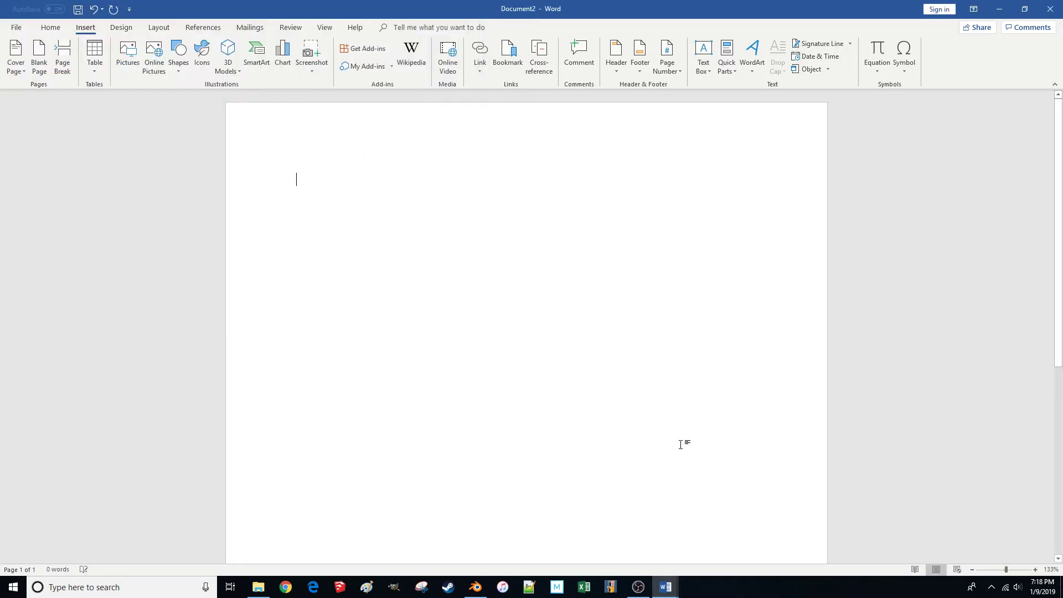
Move the warehouse model to mid-page and angle it so its roof shows.
drag(380, 220, 473, 341)
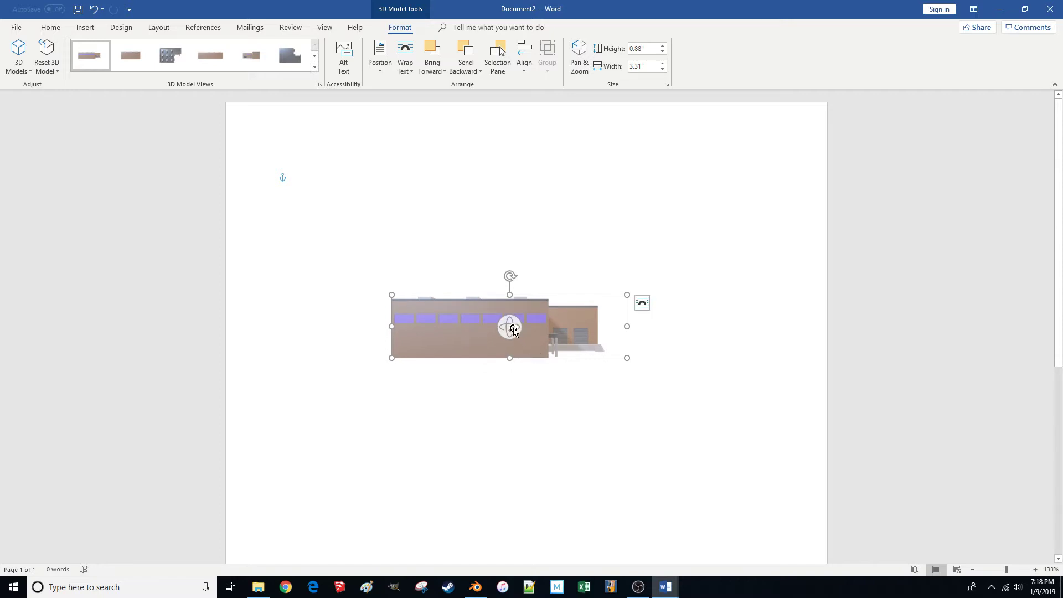
drag(517, 331, 208, 399)
key(ctrl+z)
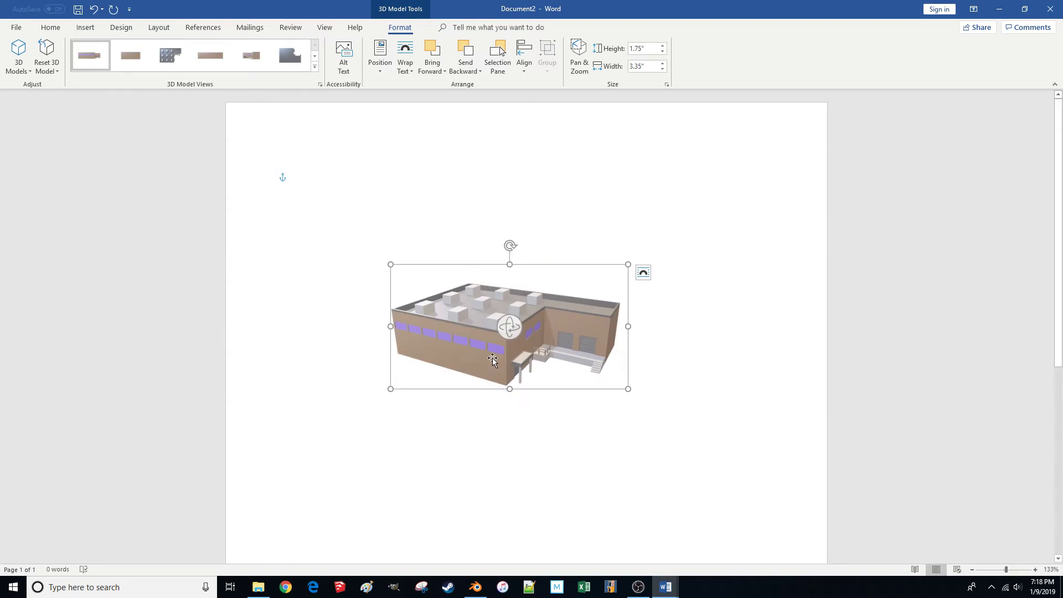
drag(508, 327, 491, 329)
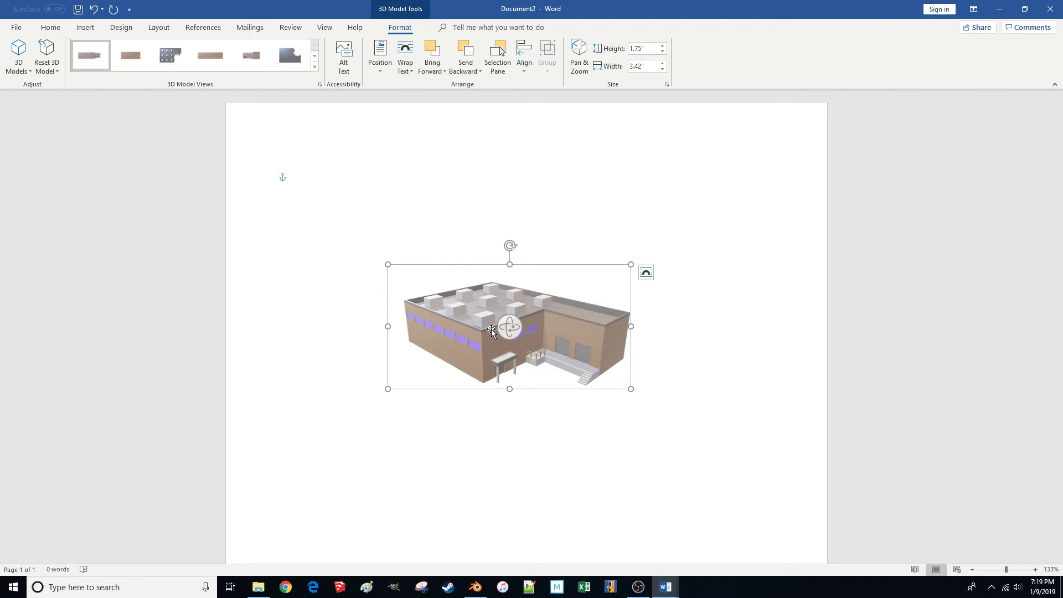
Shift the warehouse model up and to the right along the alignment guide.
drag(491, 329, 574, 320)
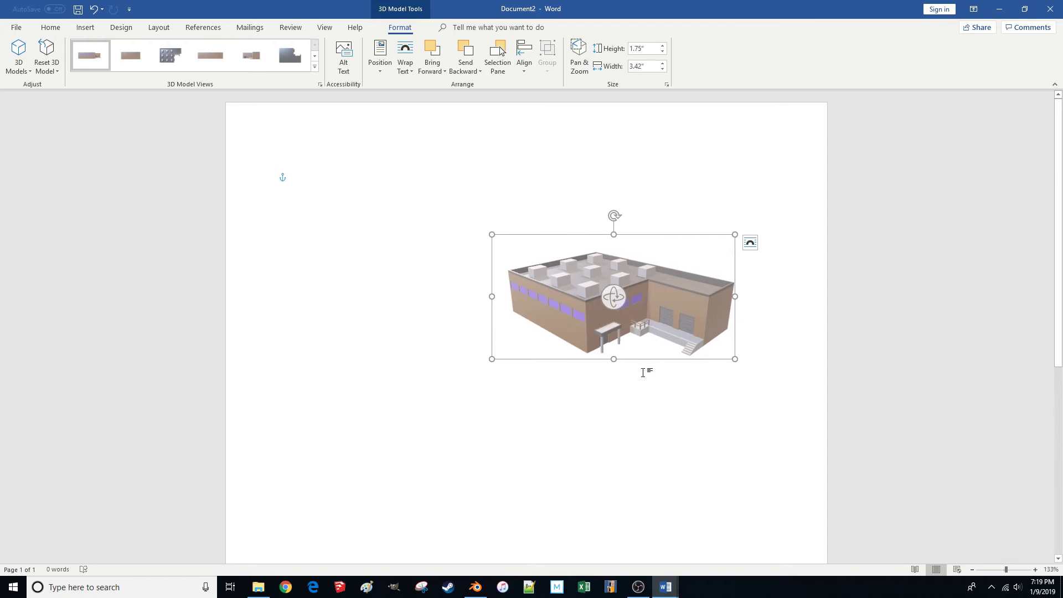
Duplicate the warehouse and shrink both copies, placing them side by side.
key(ctrl+c)
key(ctrl+v)
drag(564, 320, 341, 310)
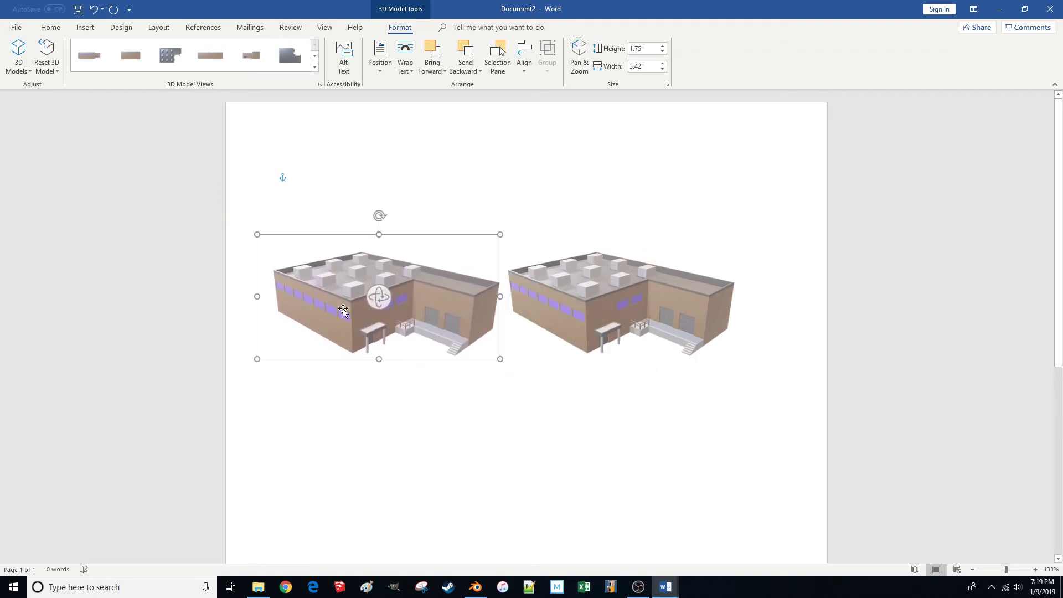
drag(501, 360, 435, 327)
click(498, 355)
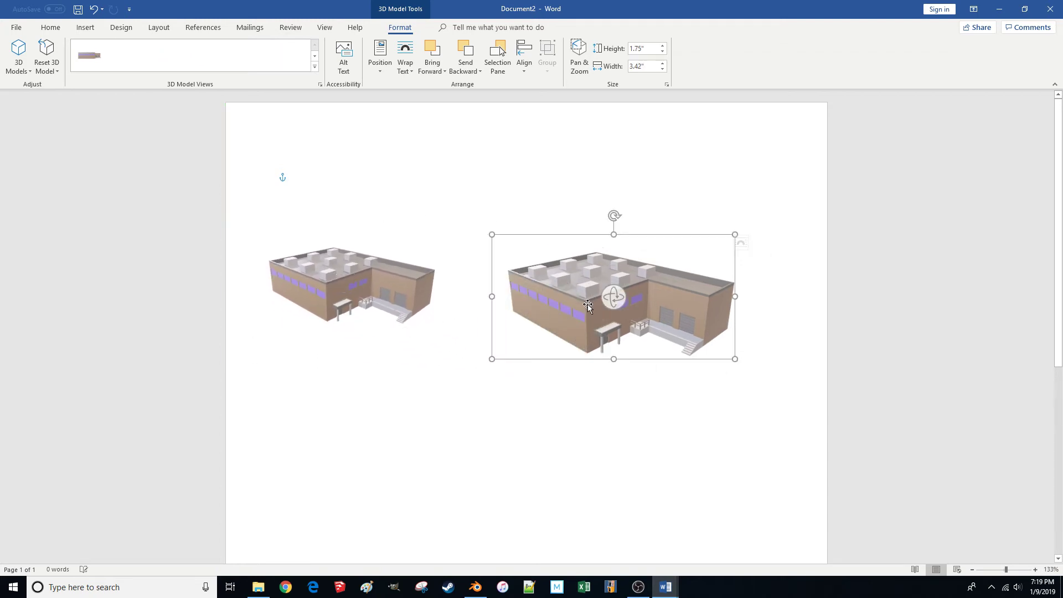
drag(492, 360, 664, 323)
drag(406, 298, 453, 302)
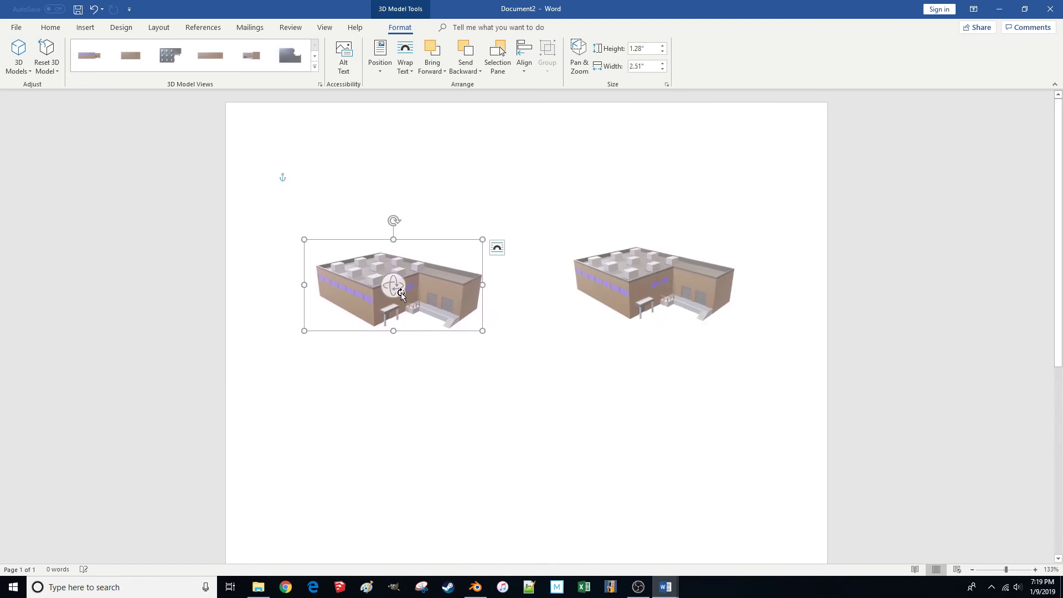
Give the left copy the Top view and add a side-view copy below it.
click(173, 59)
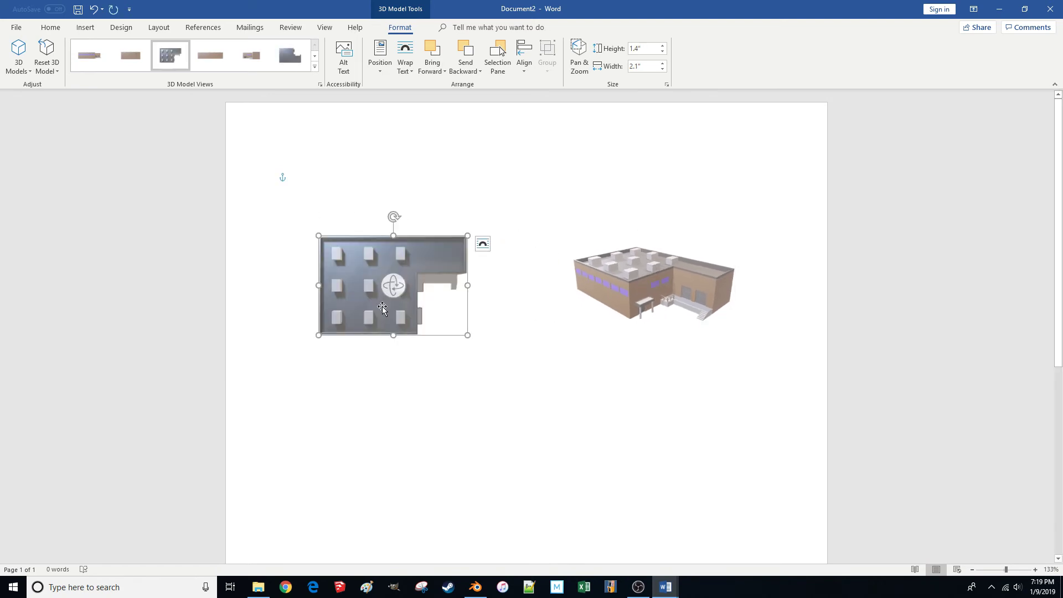
key(ctrl+c)
key(ctrl+v)
drag(369, 308, 357, 480)
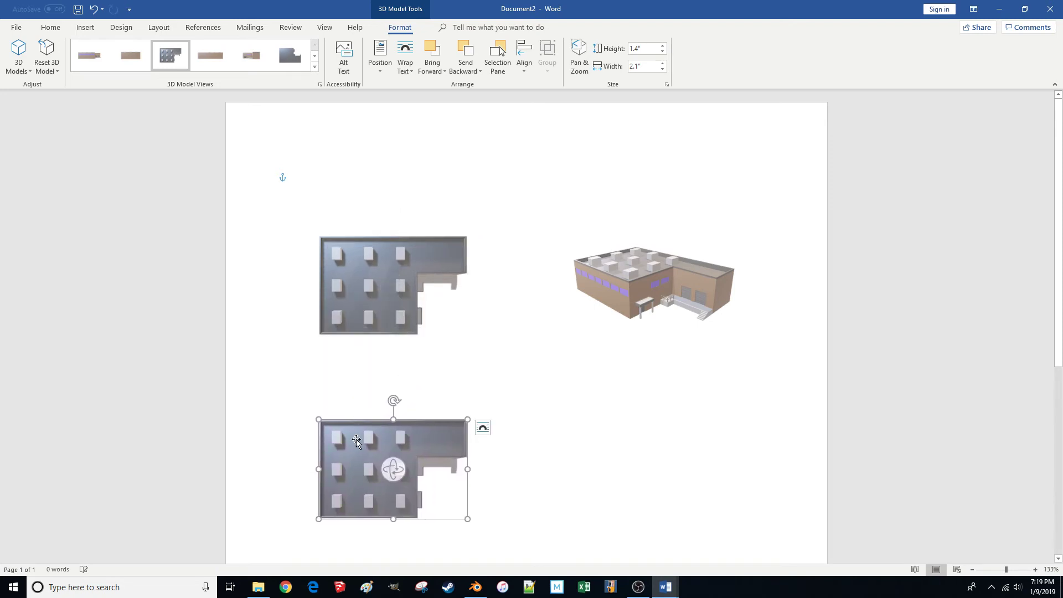
click(86, 56)
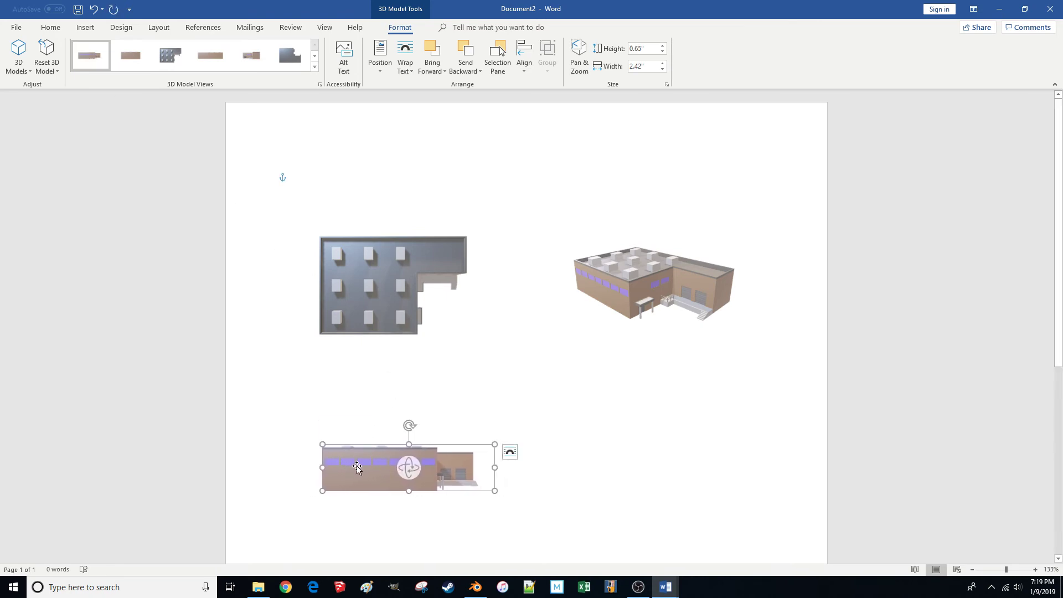
Add a fourth copy at the lower right showing the back view, then deselect.
key(ctrl+v)
drag(363, 471, 613, 465)
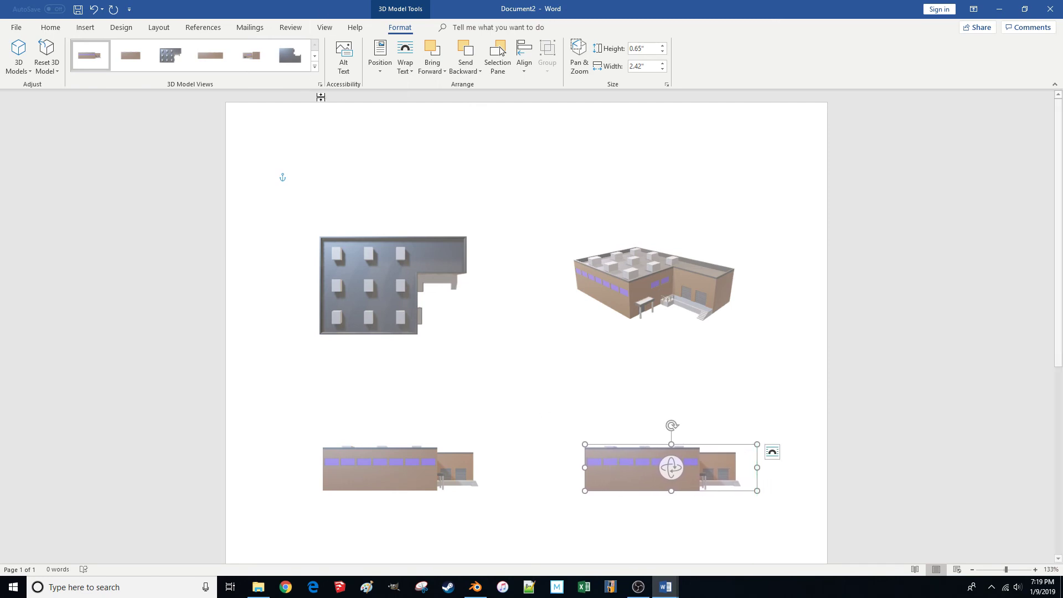
click(250, 55)
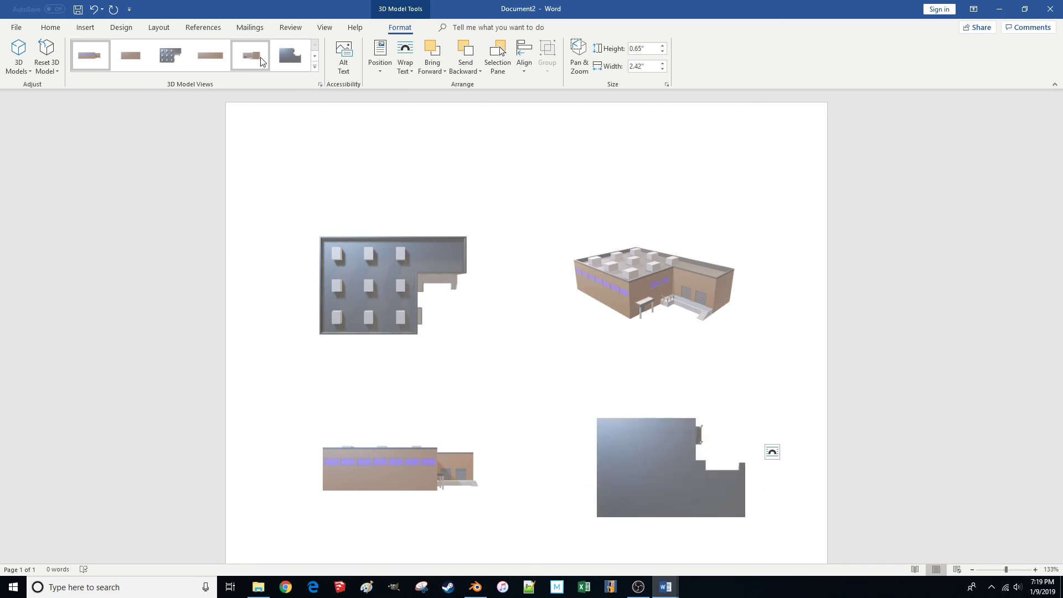
click(798, 372)
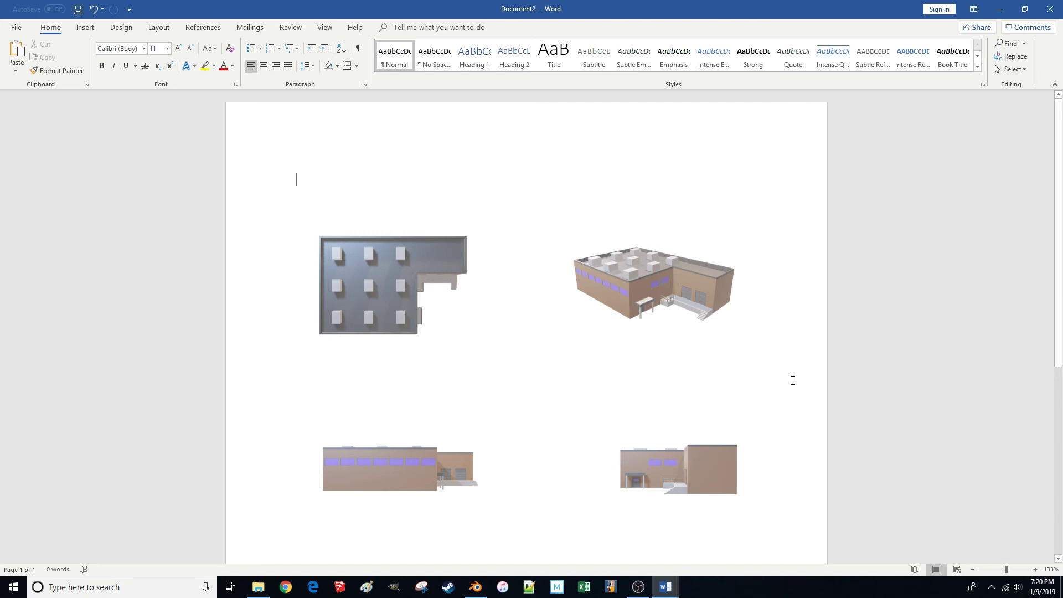
scroll(792, 380, down, 2)
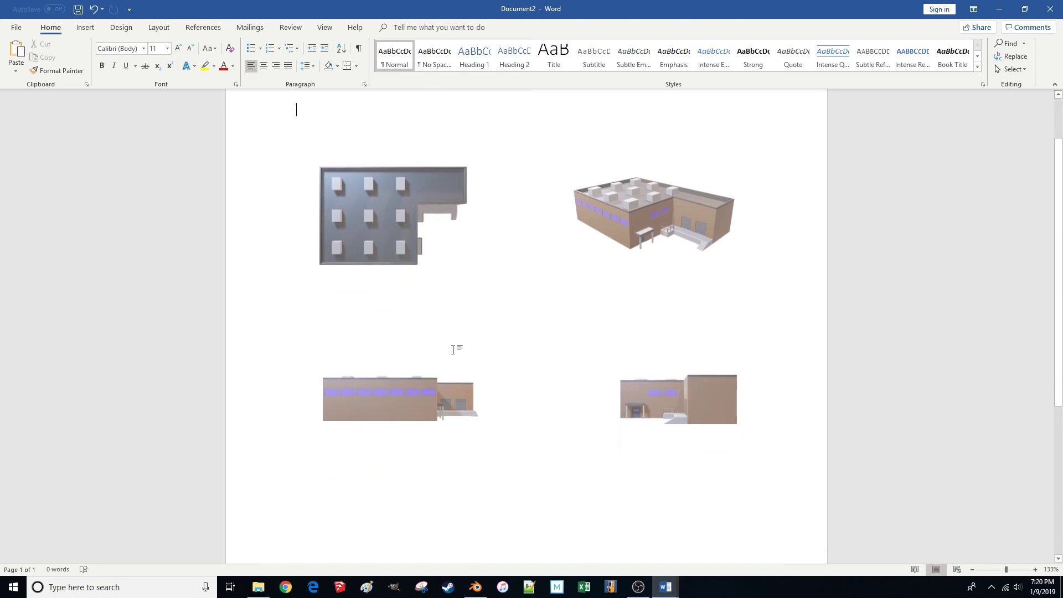
scroll(452, 351, up, 1)
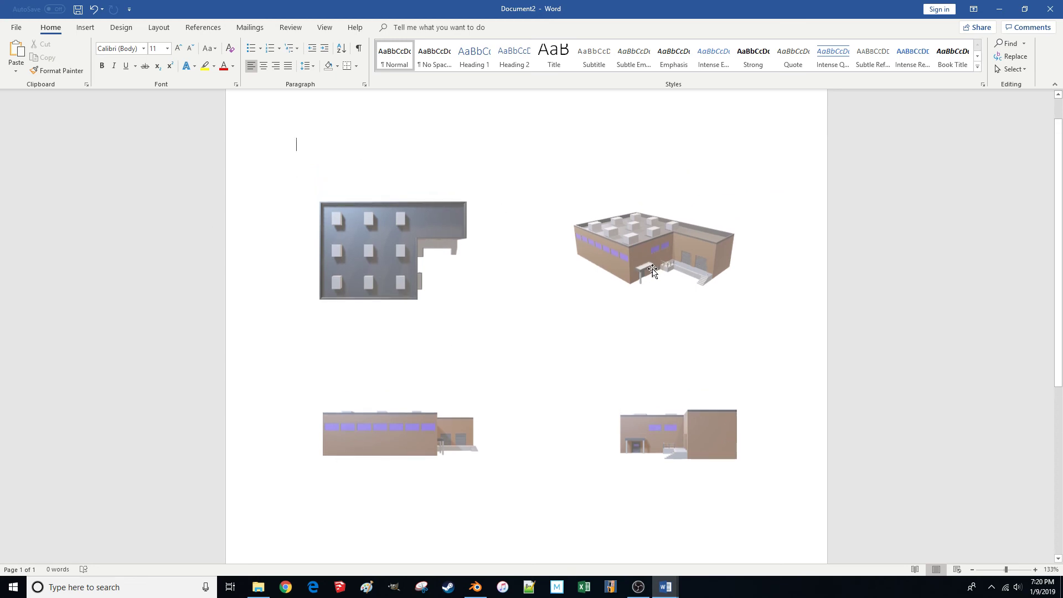